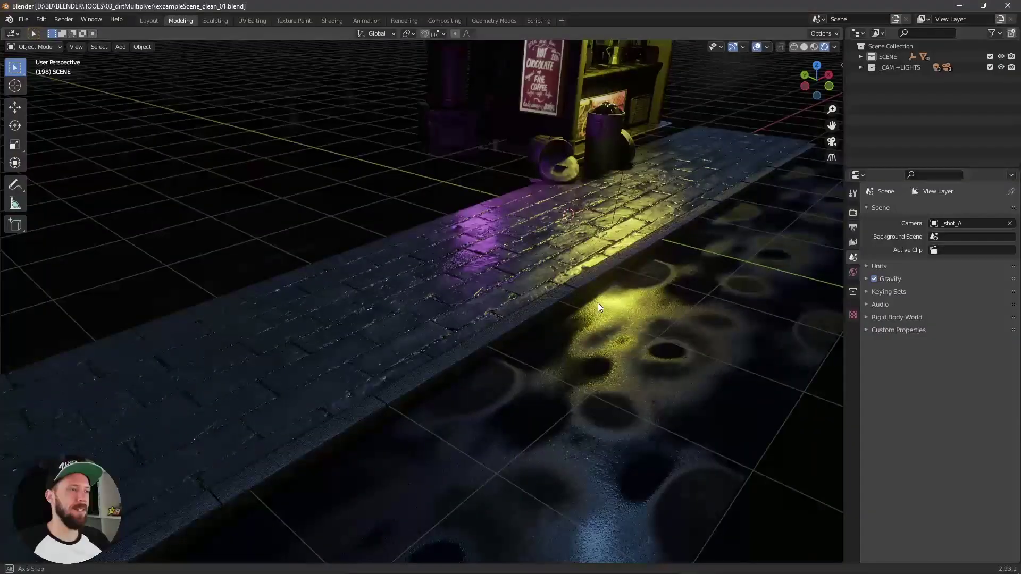
# Orbit around the garbage scatter and toggle the viewport overlays on and off
pyautogui.moveTo(598, 304); pyautogui.dragTo(617, 308, button='middle')
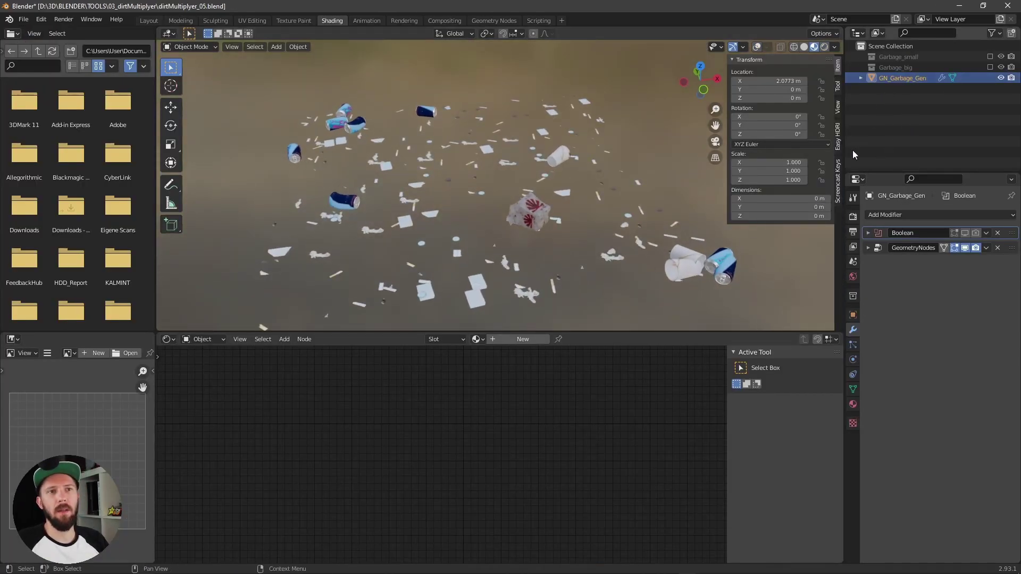
pyautogui.moveTo(549, 302); pyautogui.dragTo(568, 299, button='middle')
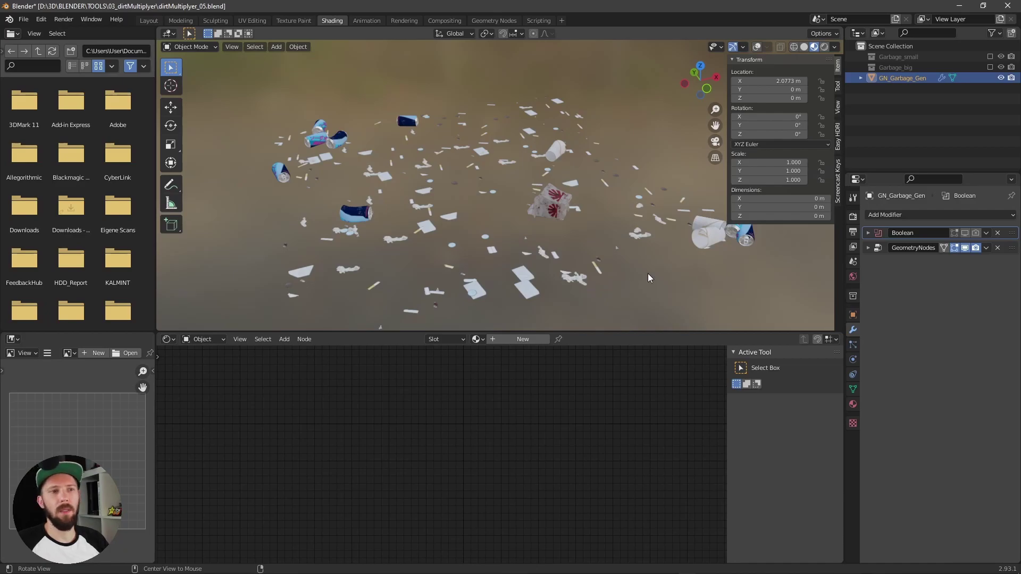
pyautogui.moveTo(682, 275); pyautogui.dragTo(643, 276, button='middle')
pyautogui.click(755, 48)
pyautogui.click(755, 47)
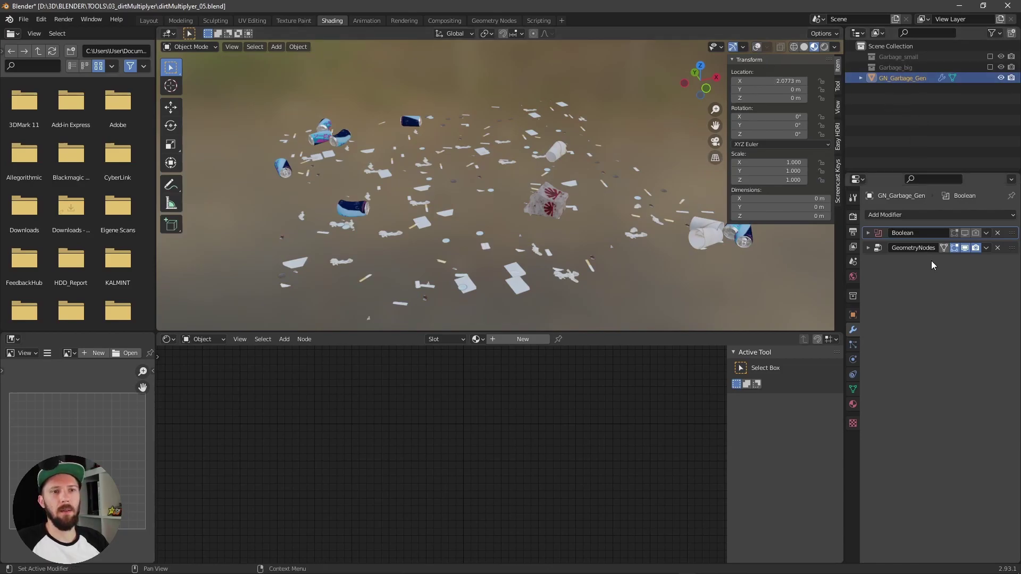
# Enter Edit Mode on the generator plane with overlays on, then return to Object Mode
pyautogui.press('Tab')
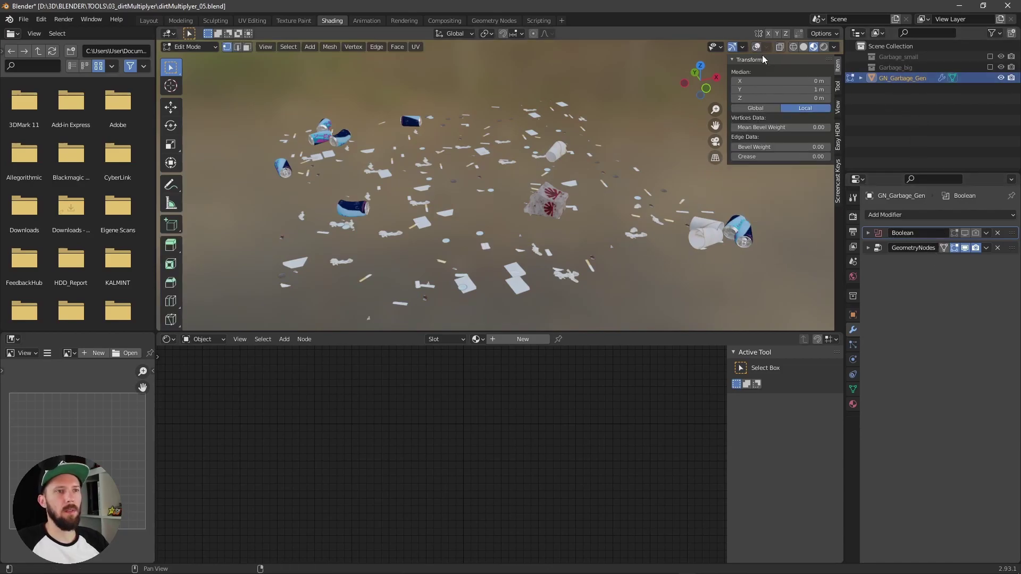
pyautogui.click(755, 48)
pyautogui.moveTo(734, 239); pyautogui.dragTo(809, 236, button='middle')
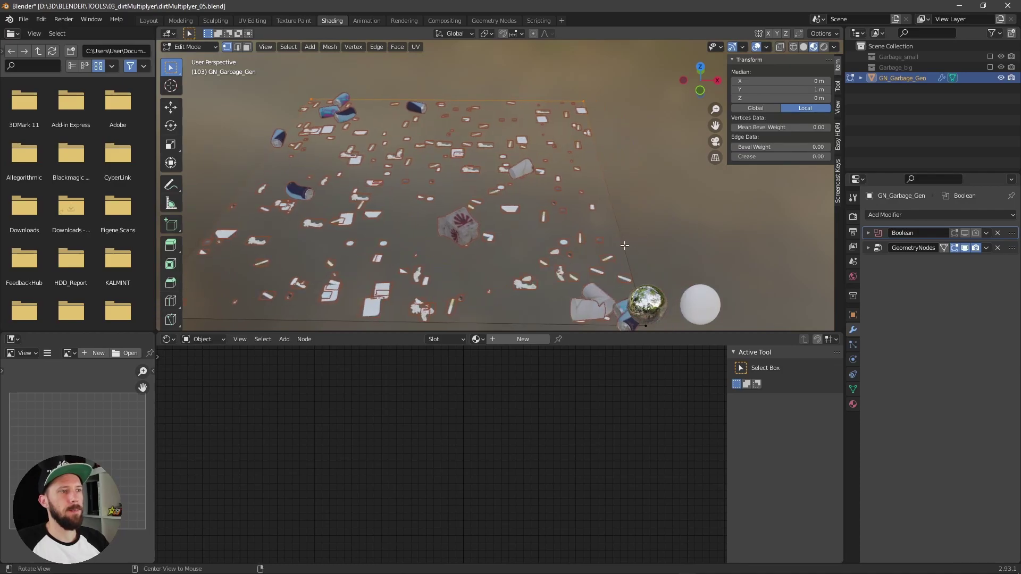
pyautogui.press('Tab')
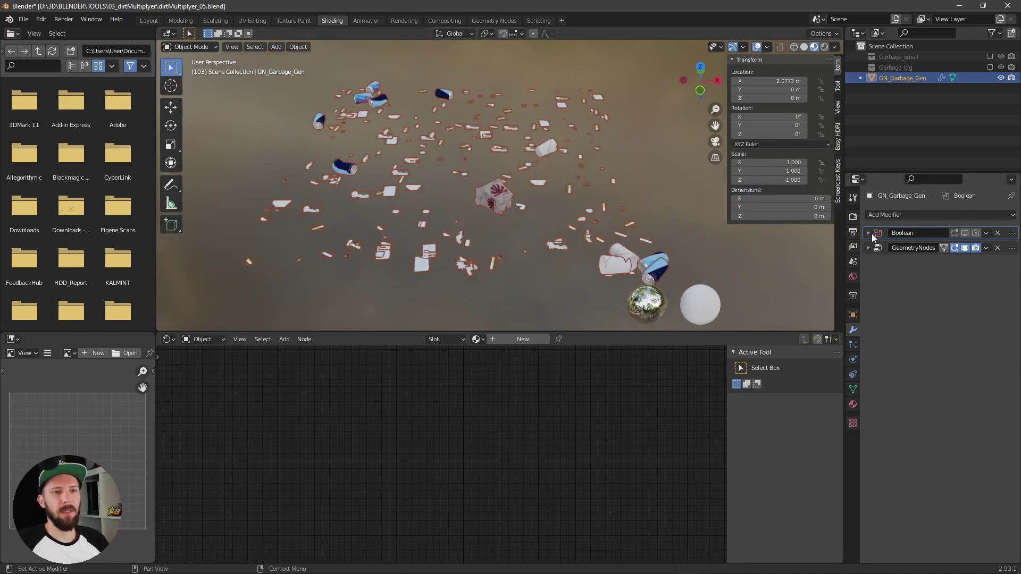
# Set the GeometryNodes small-garbage density to 47.800 and rotation to 0.530
pyautogui.click(866, 247)
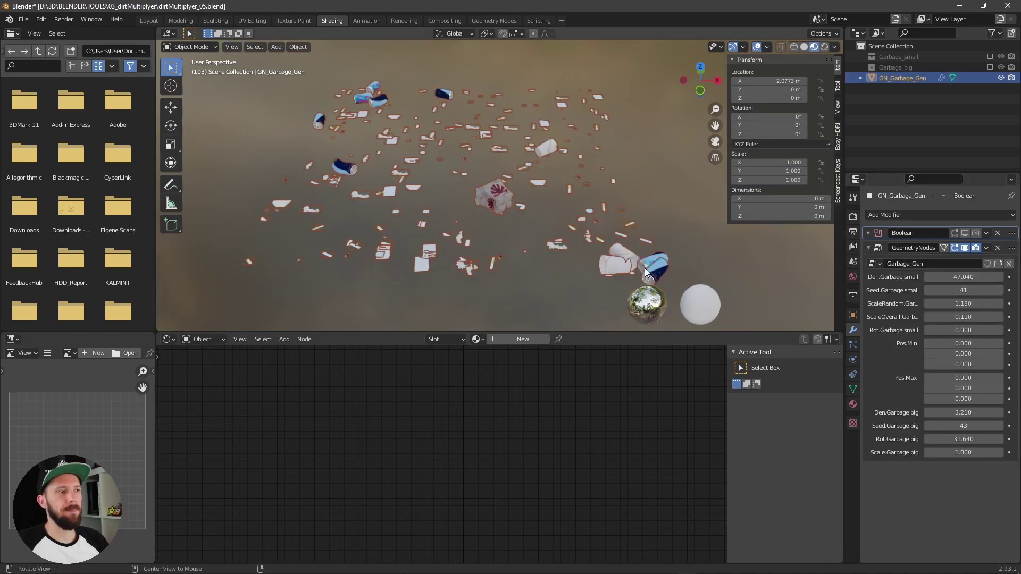
pyautogui.moveTo(641, 268); pyautogui.dragTo(666, 268, button='middle')
pyautogui.click(889, 283)
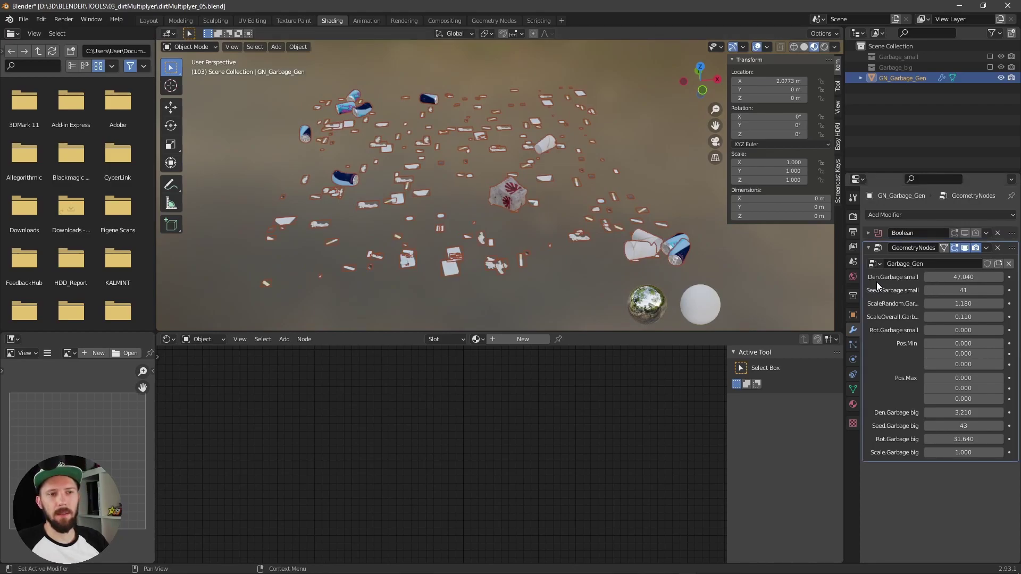
pyautogui.moveTo(952, 277); pyautogui.dragTo(812, 292)
pyautogui.click(756, 46)
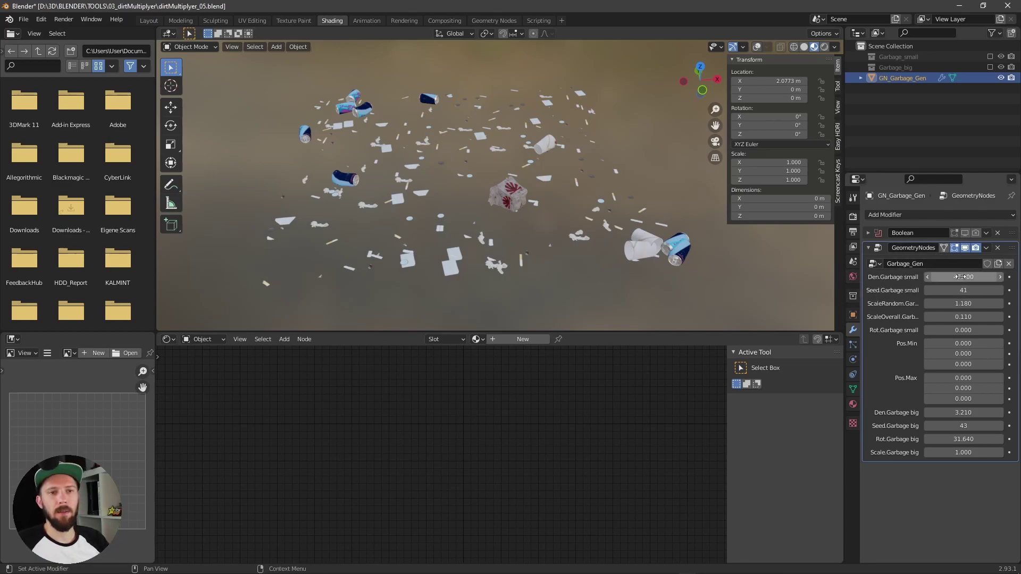
pyautogui.moveTo(928, 277); pyautogui.dragTo(960, 316)
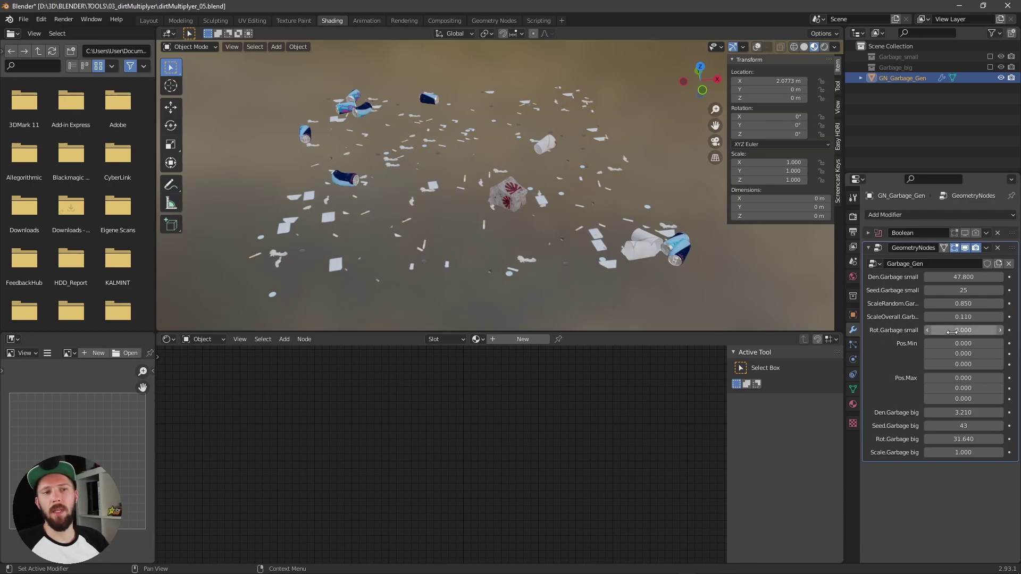
pyautogui.moveTo(956, 330); pyautogui.dragTo(976, 336)
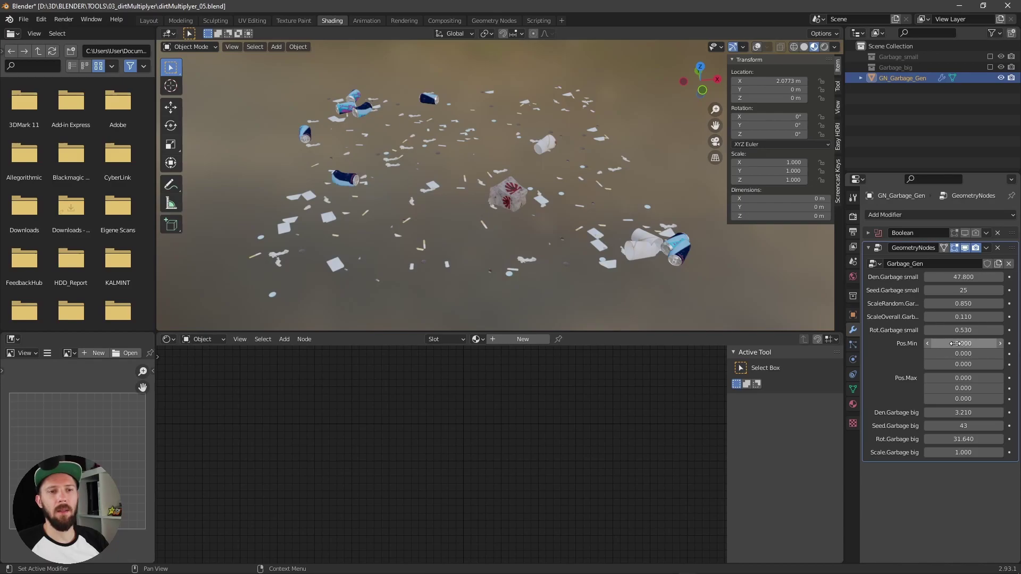
# Reset the scatter's Pos.Min and Pos.Max X positions to 0
pyautogui.moveTo(955, 343)
pyautogui.mouseDown()
pyautogui.moveTo(924, 344)
pyautogui.moveTo(951, 344)
pyautogui.mouseUp()
pyautogui.click(960, 344)
pyautogui.write('-0.29')
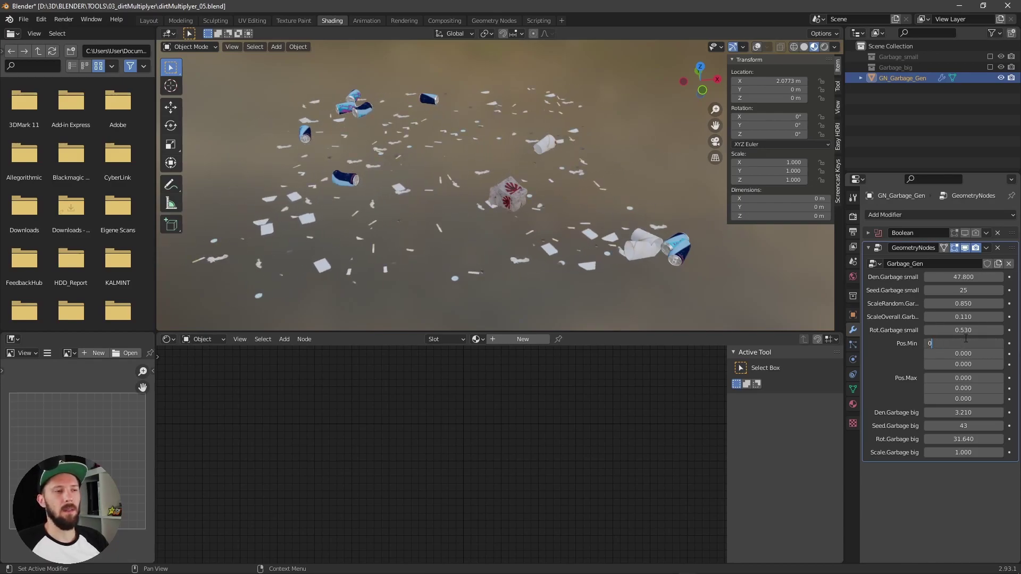
pyautogui.press('BackSpace')
pyautogui.press('BackSpace')
pyautogui.press('BackSpace')
pyautogui.press('BackSpace')
pyautogui.press('BackSpace')
pyautogui.write('0')
pyautogui.press('Return')
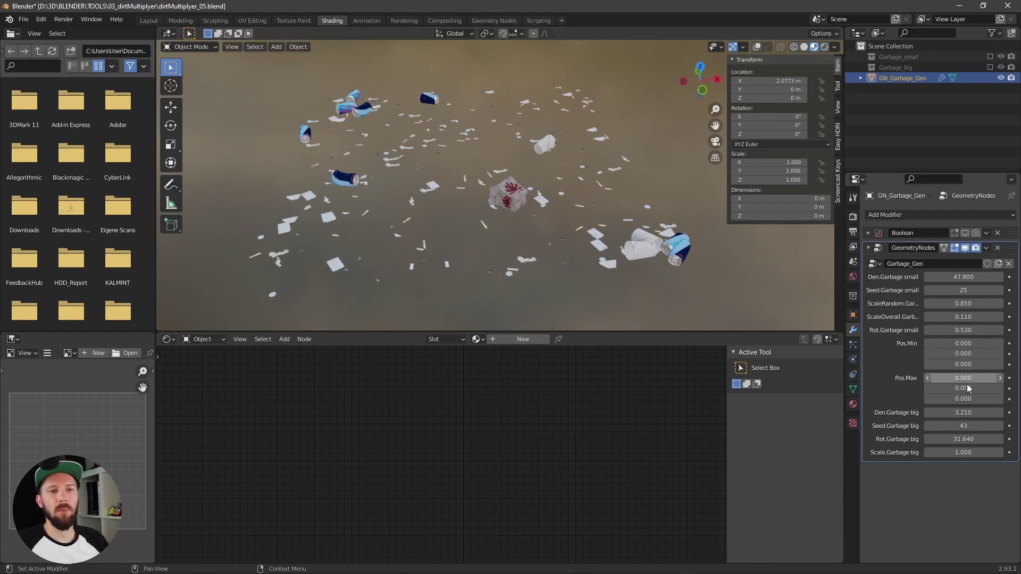
pyautogui.moveTo(957, 378); pyautogui.dragTo(971, 378)
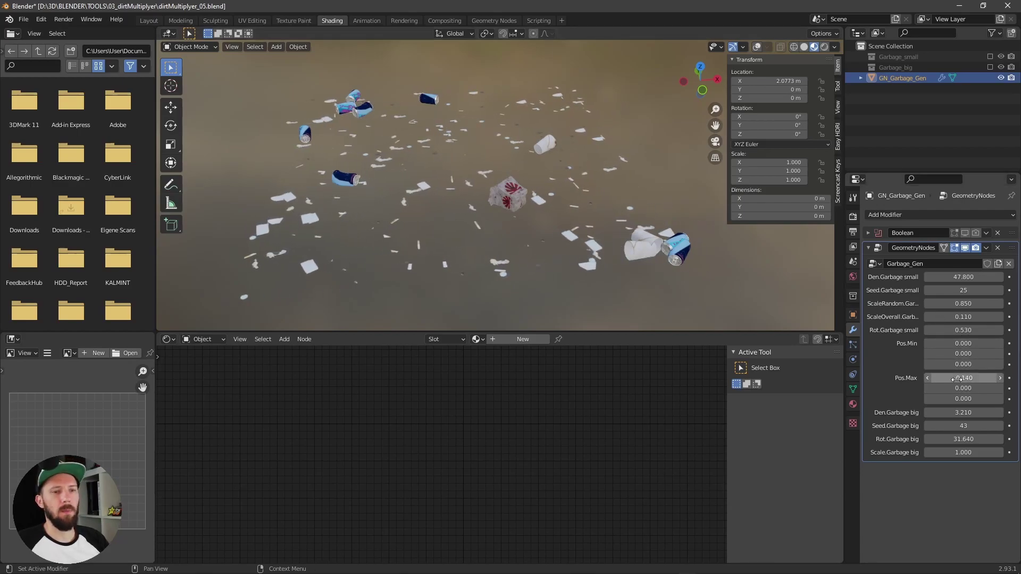
pyautogui.press('BackSpace')
pyautogui.click(963, 377)
pyautogui.write('-0.14')
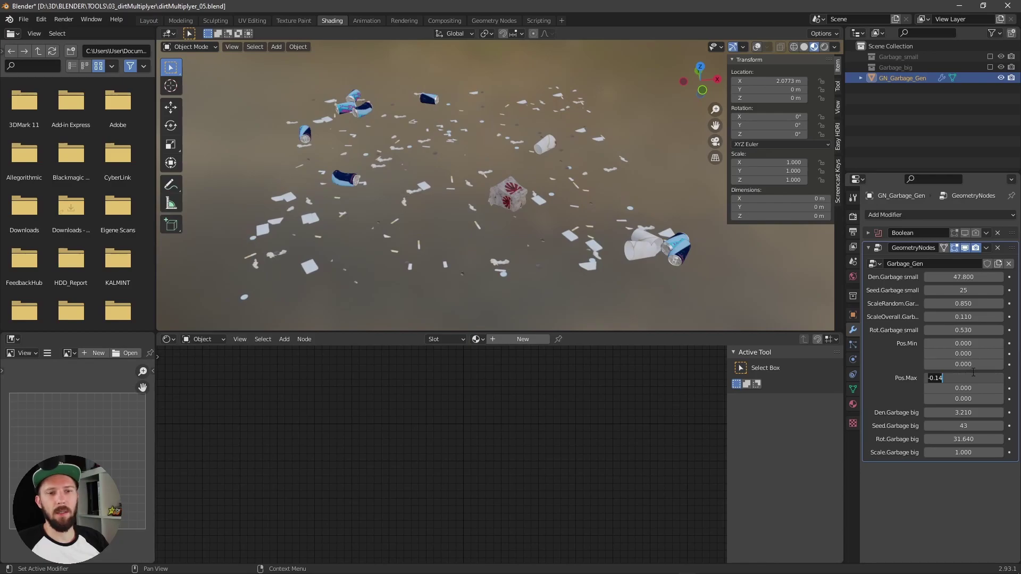
pyautogui.press('Return')
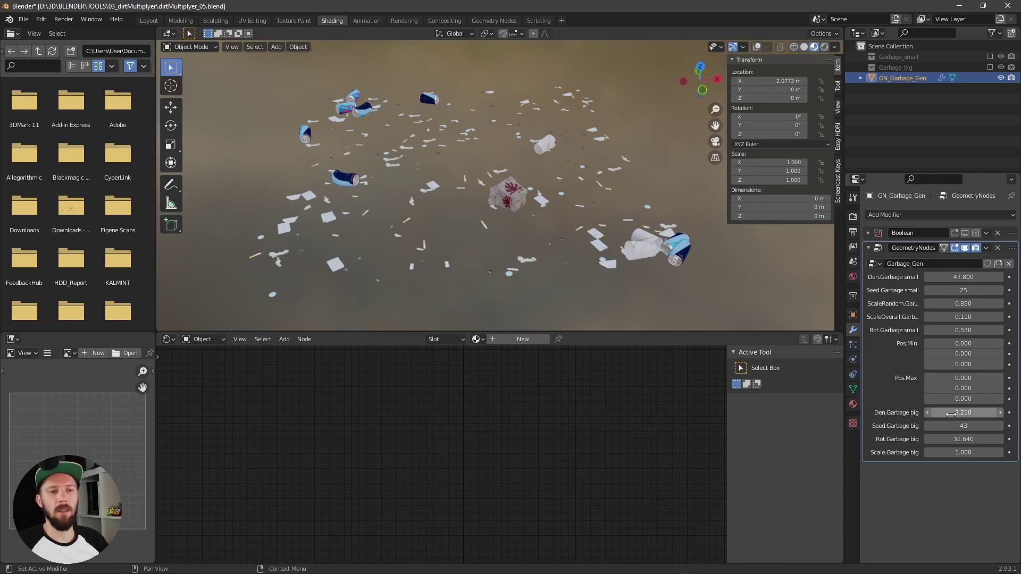
# Set big-garbage density 2.260, seed 41 and rotation 29.600, keeping scale at 1.000
pyautogui.moveTo(958, 412); pyautogui.dragTo(1014, 401)
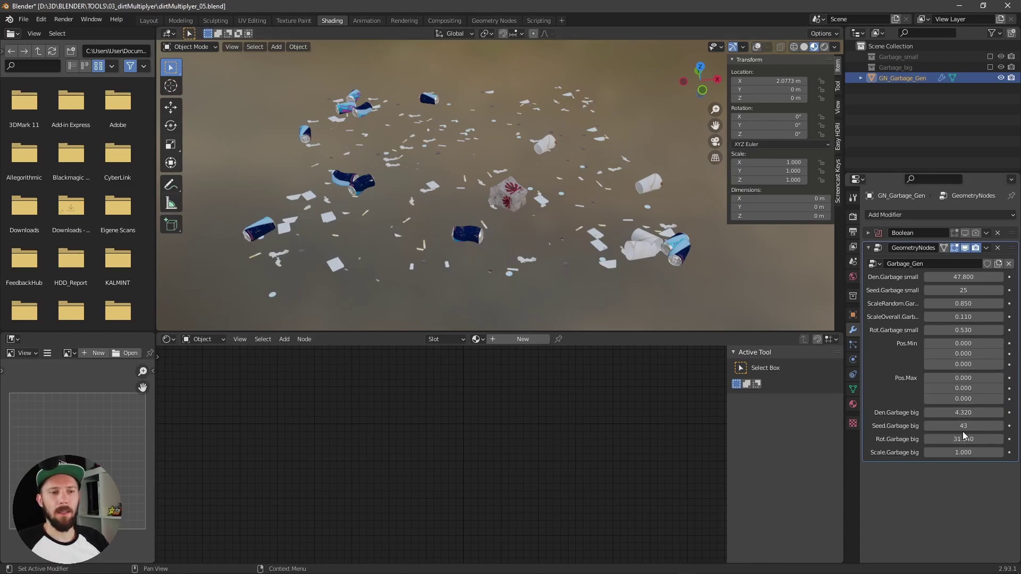
pyautogui.moveTo(972, 426); pyautogui.dragTo(803, 426)
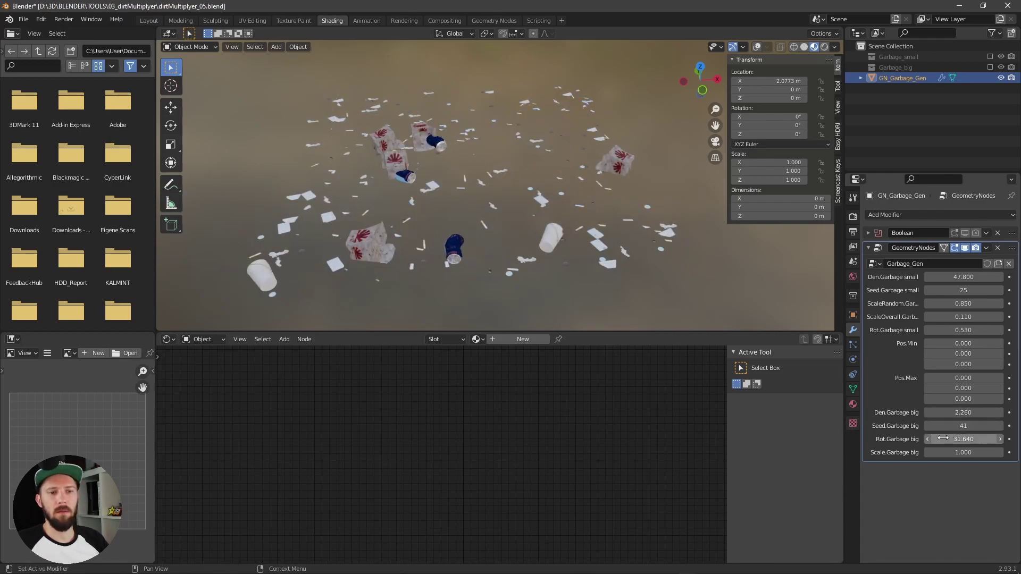
pyautogui.moveTo(965, 439); pyautogui.dragTo(929, 440)
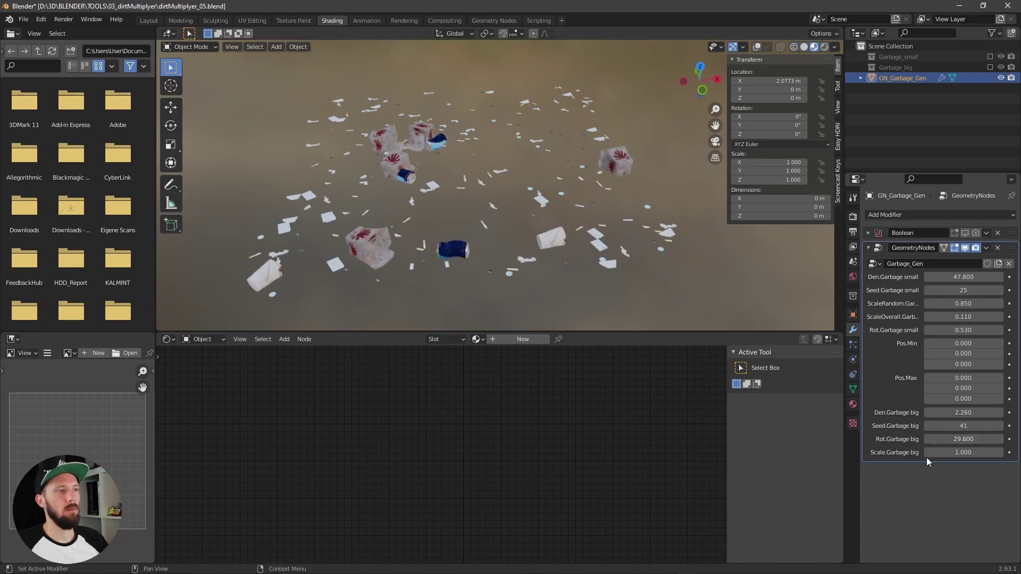
pyautogui.click(961, 452)
pyautogui.press('Return')
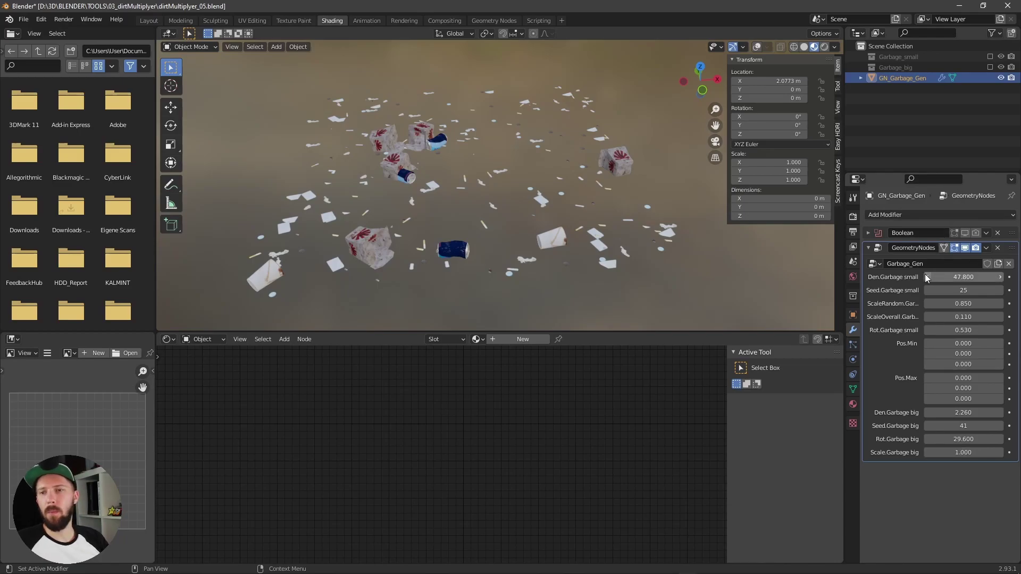
# Collapse the generator settings, deselect it, and add a cylinder to the scene
pyautogui.click(867, 248)
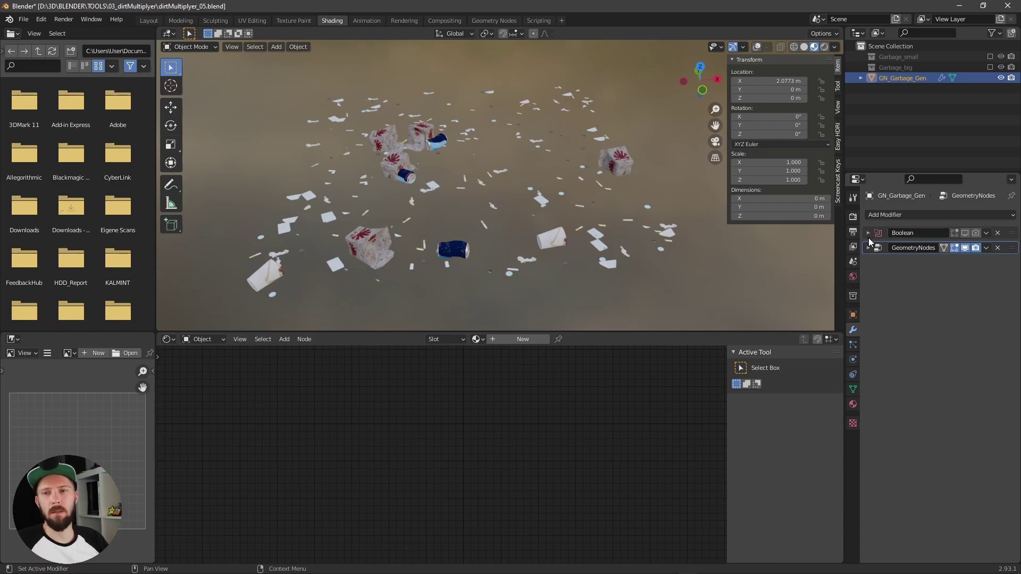
pyautogui.moveTo(678, 238); pyautogui.dragTo(642, 250, button='middle')
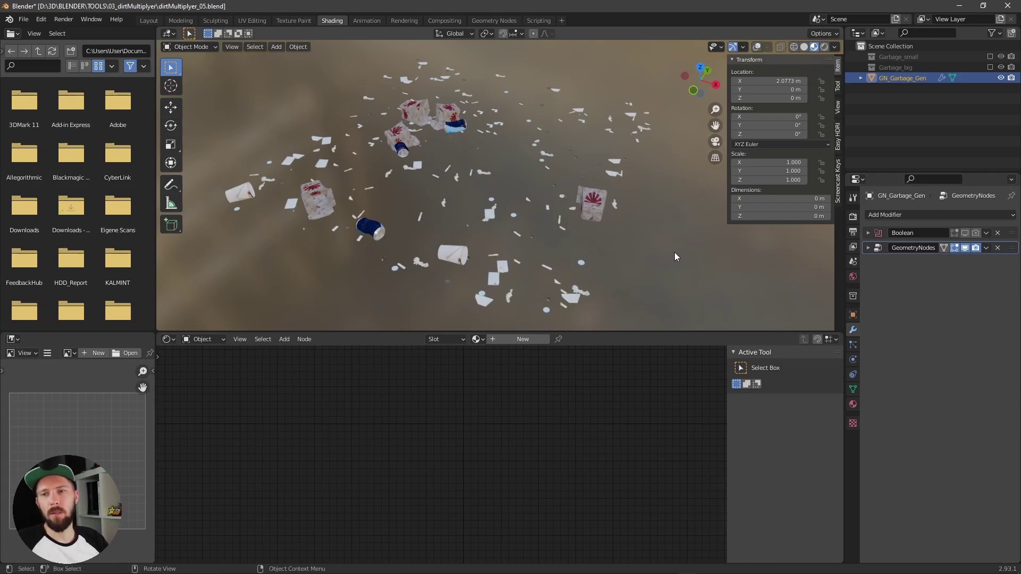
pyautogui.moveTo(680, 254); pyautogui.dragTo(649, 269, button='middle')
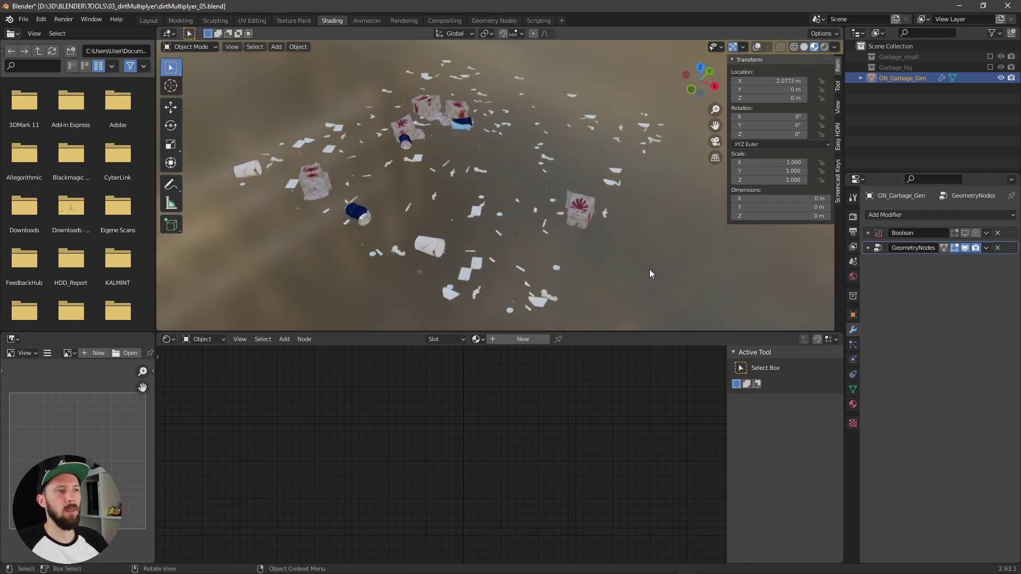
pyautogui.click(665, 279)
pyautogui.hotkey('shift', 'a')
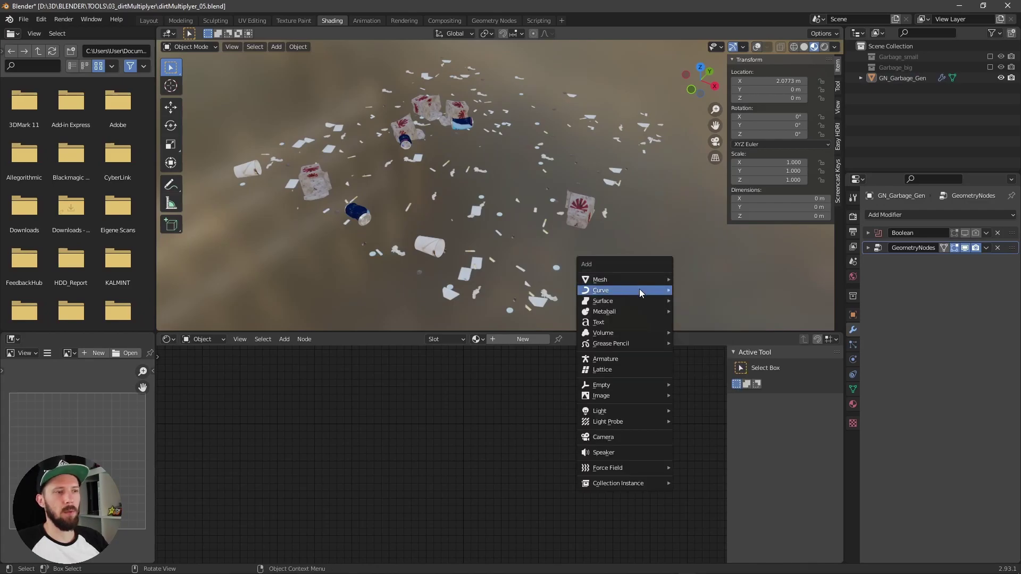
pyautogui.moveTo(638, 280)
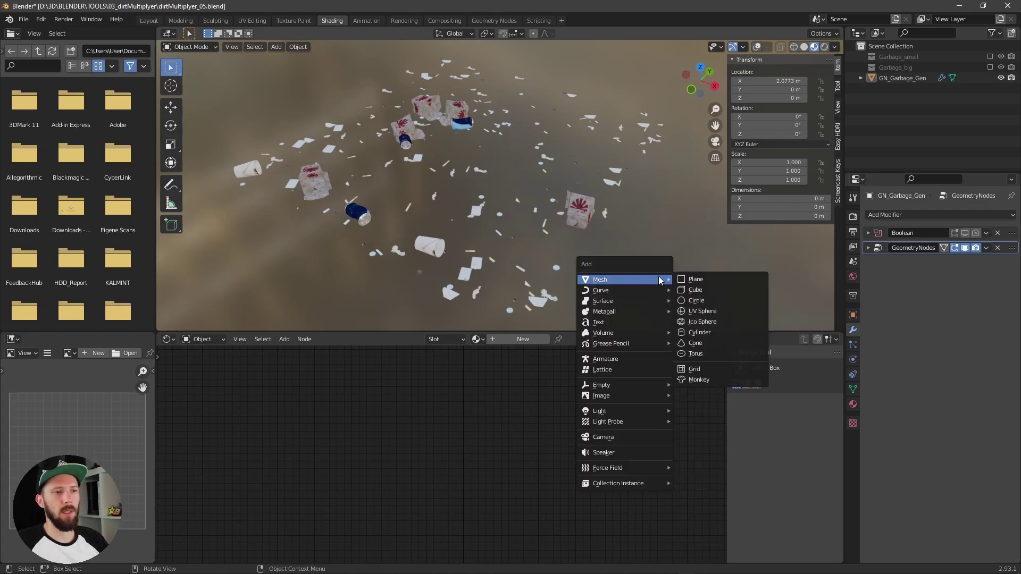
pyautogui.click(727, 332)
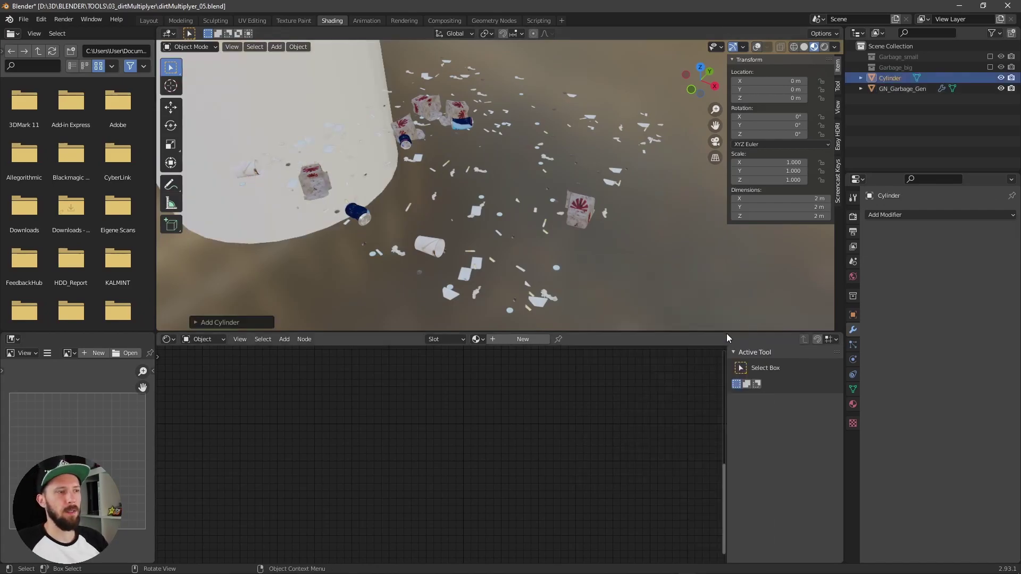
pyautogui.scroll(-6, 633, 254)
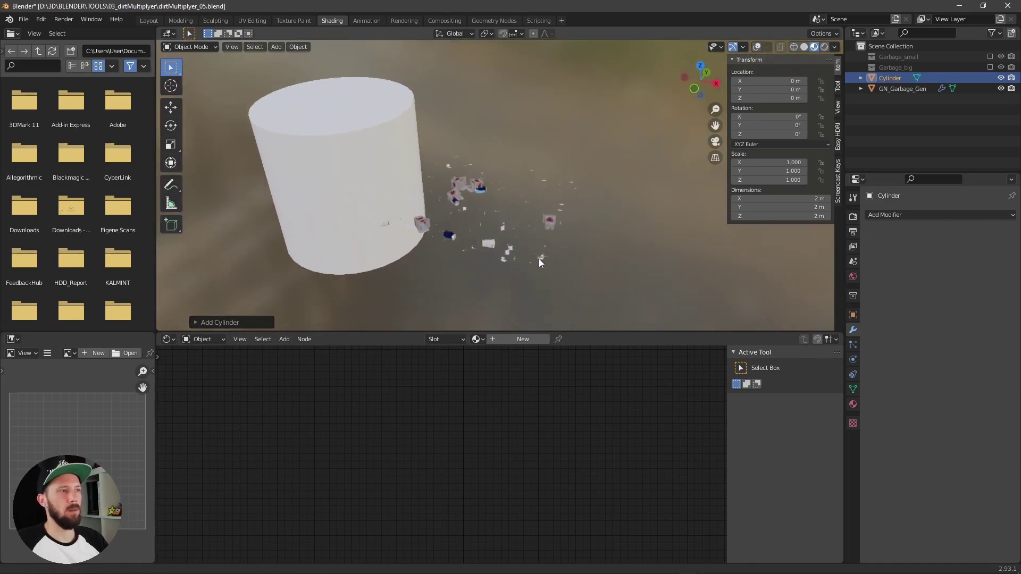
# Move the cylinder about 2 m along X and scale it down to 0.705
pyautogui.press('g')
pyautogui.press('x')
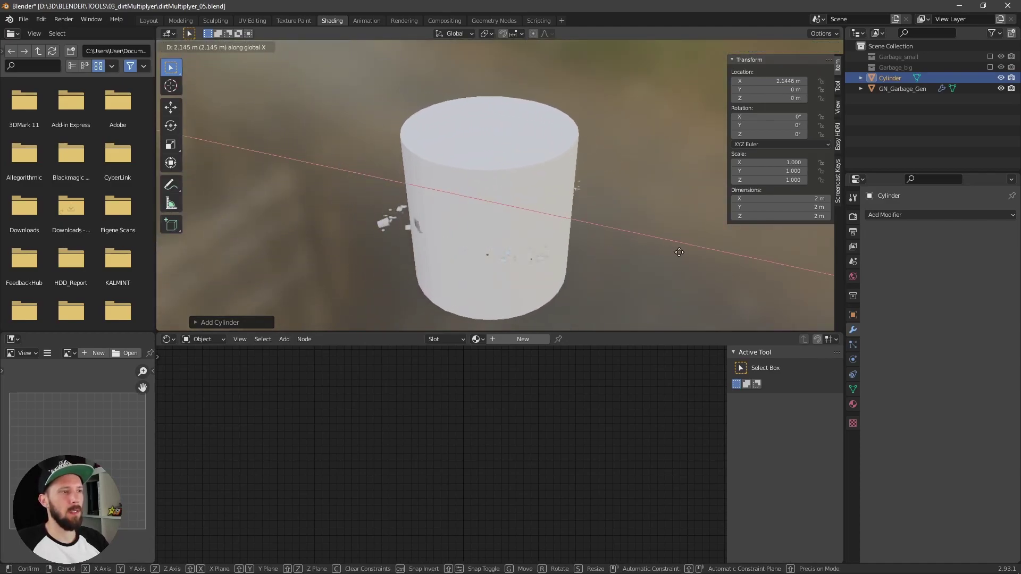
pyautogui.click(665, 254)
pyautogui.press('s')
pyautogui.click(611, 254)
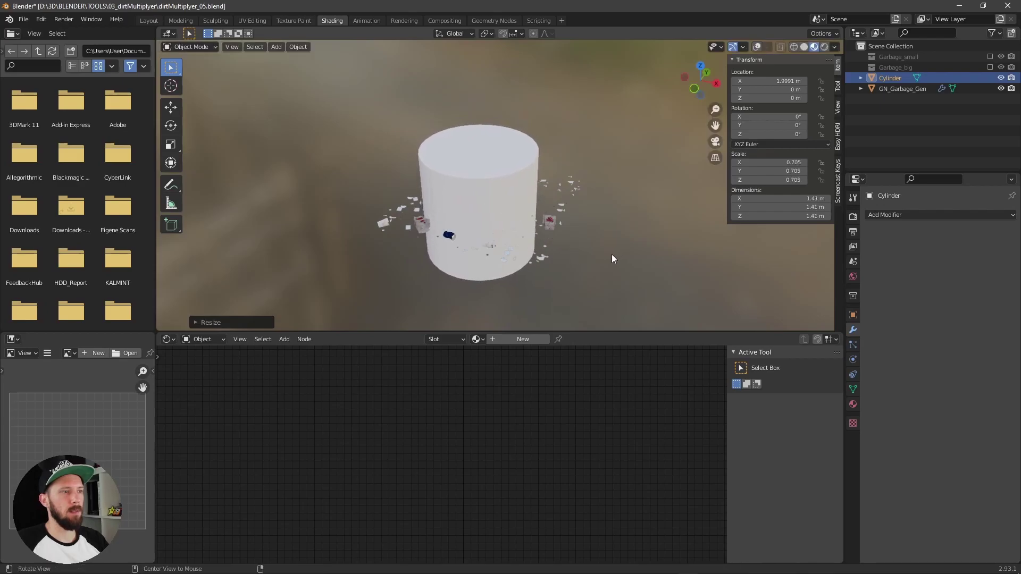
pyautogui.moveTo(611, 254); pyautogui.dragTo(541, 266, button='middle')
# Make the Cylinder the cutter object of GN_Garbage_Gen's Boolean modifier and hide the Cylinder
pyautogui.click(892, 90)
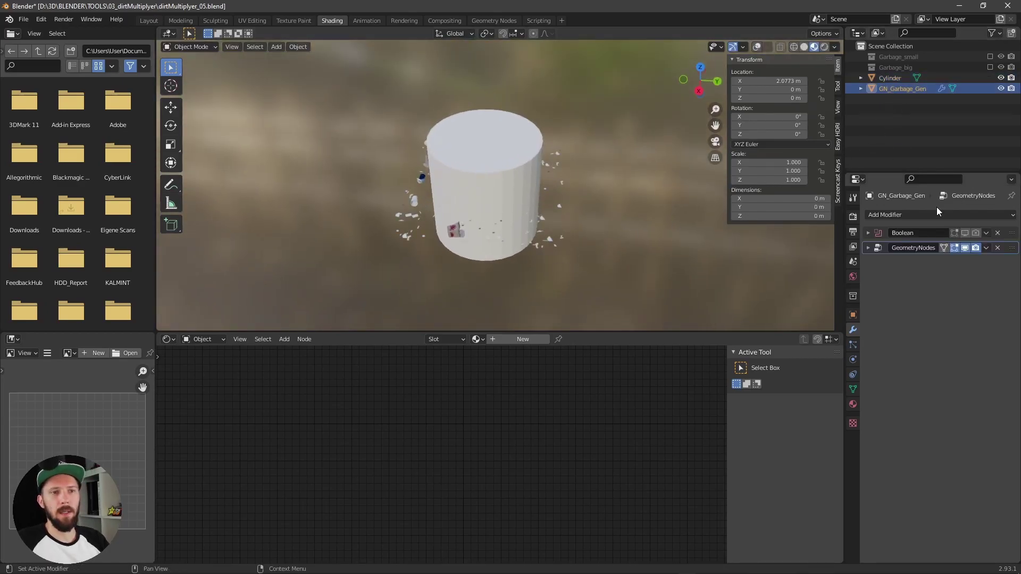
pyautogui.click(868, 233)
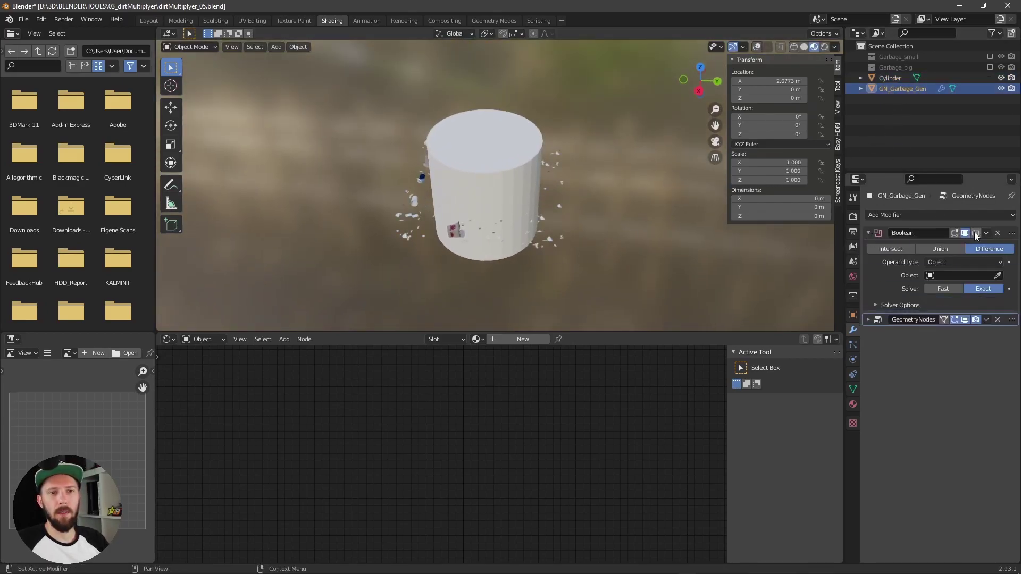
pyautogui.click(997, 276)
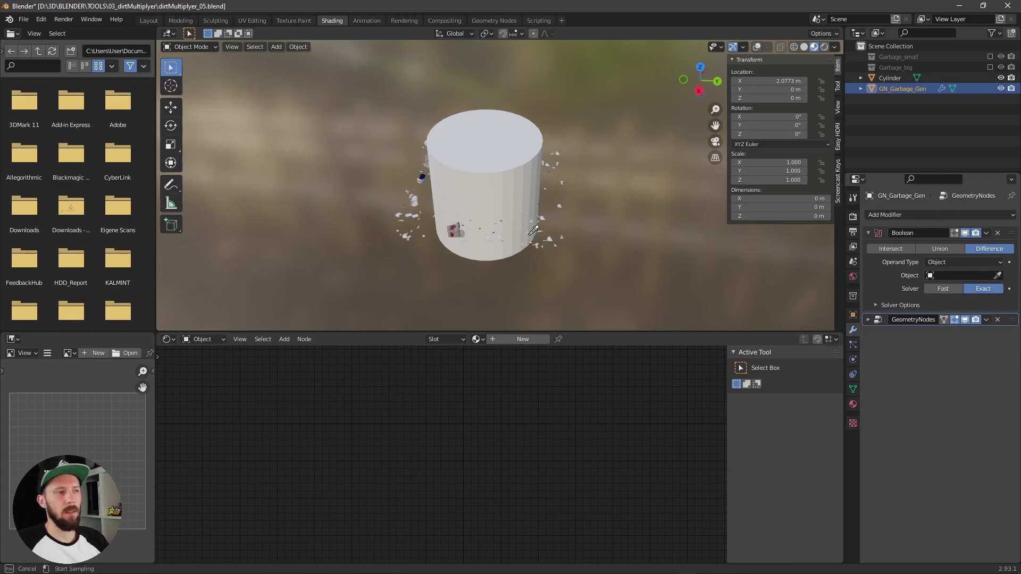
pyautogui.click(497, 179)
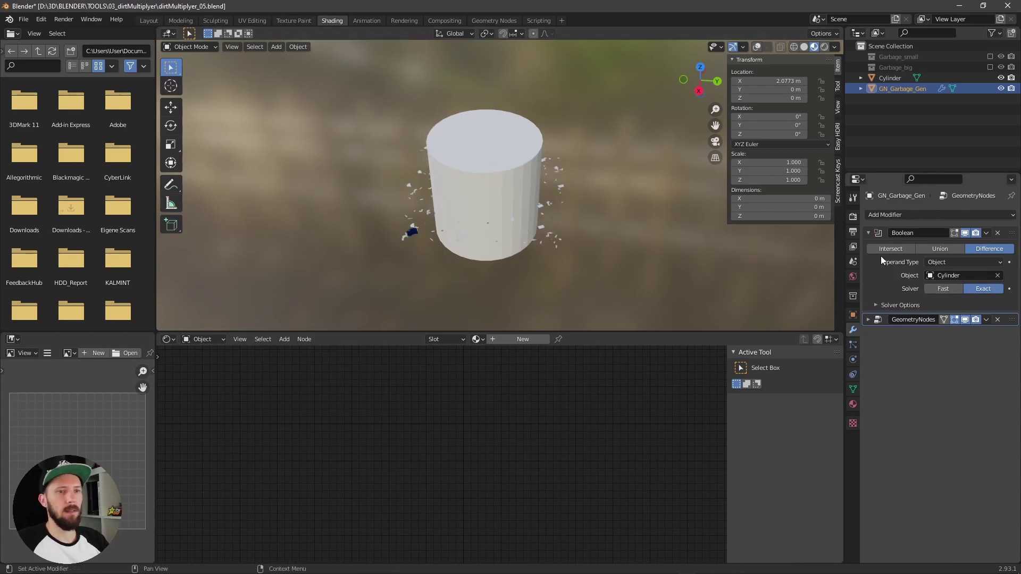
pyautogui.click(1000, 78)
# Inspect the debris ring, then disable the Boolean's Display in Viewport
pyautogui.moveTo(516, 227)
pyautogui.keyDown('ctrl'); pyautogui.mouseDown(button='middle')
pyautogui.moveTo(664, 174)
pyautogui.moveTo(571, 233)
pyautogui.moveTo(505, 248)
pyautogui.moveTo(527, 245)
pyautogui.mouseUp(button='middle'); pyautogui.keyUp('ctrl')
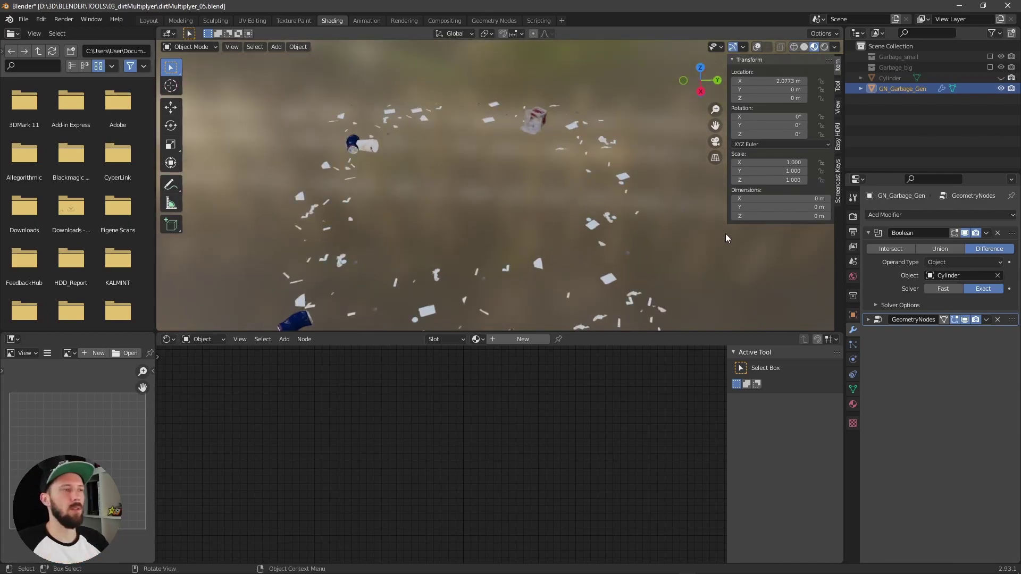
pyautogui.moveTo(604, 225); pyautogui.dragTo(595, 238, button='middle')
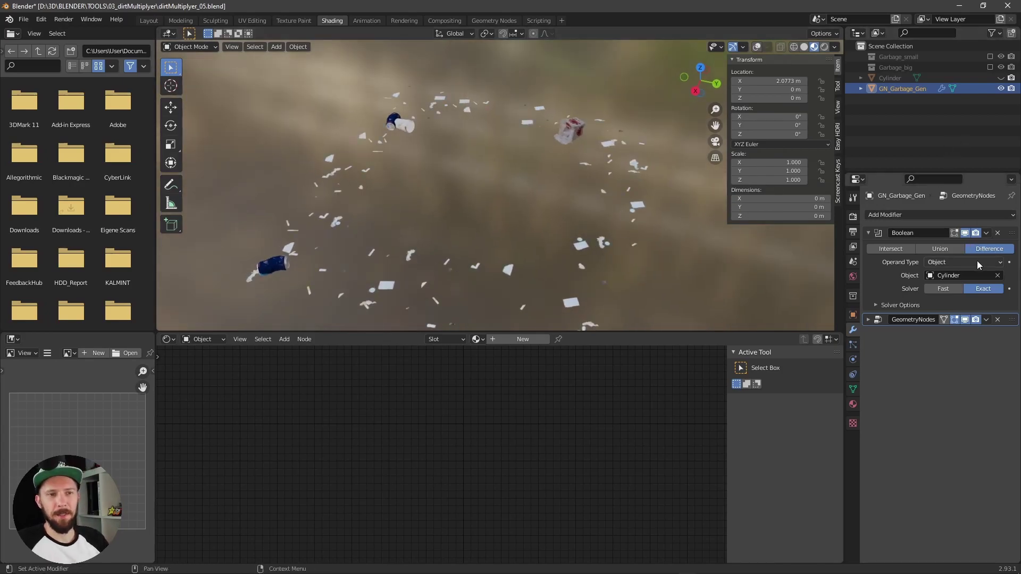
pyautogui.click(962, 234)
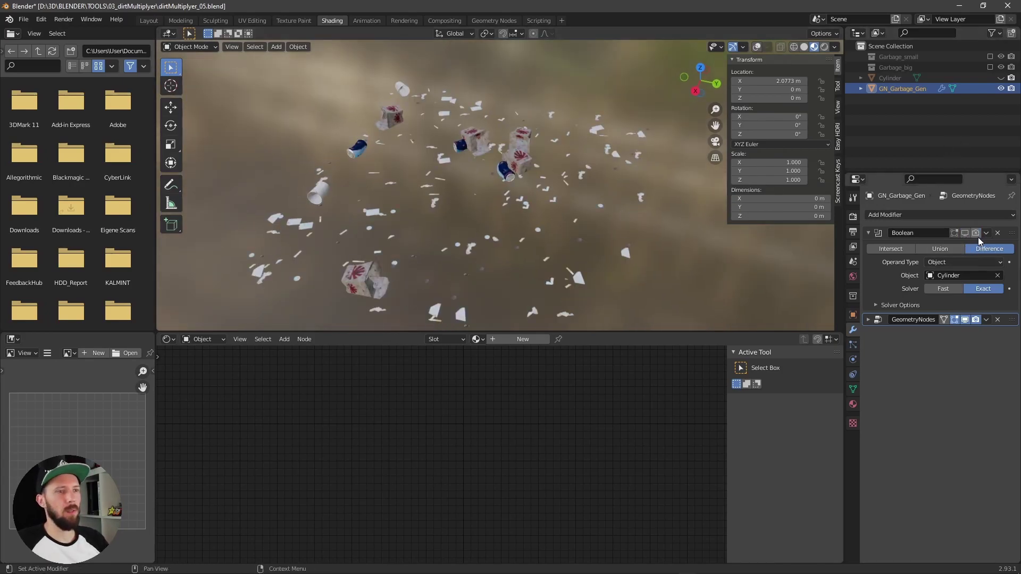
# Delete the helper Cylinder object
pyautogui.click(884, 238)
pyautogui.click(888, 78)
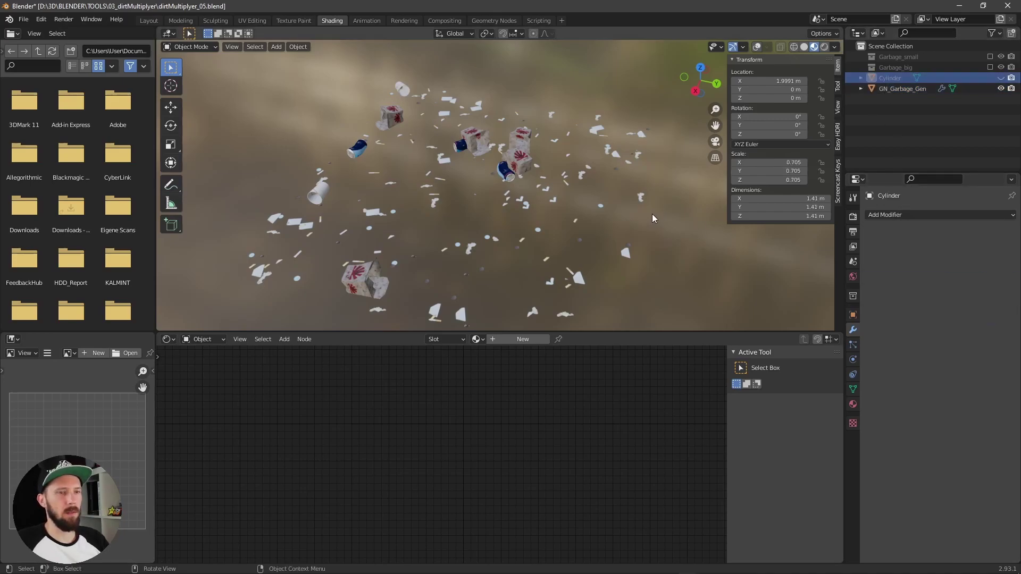
pyautogui.moveTo(663, 236); pyautogui.dragTo(755, 211, button='middle')
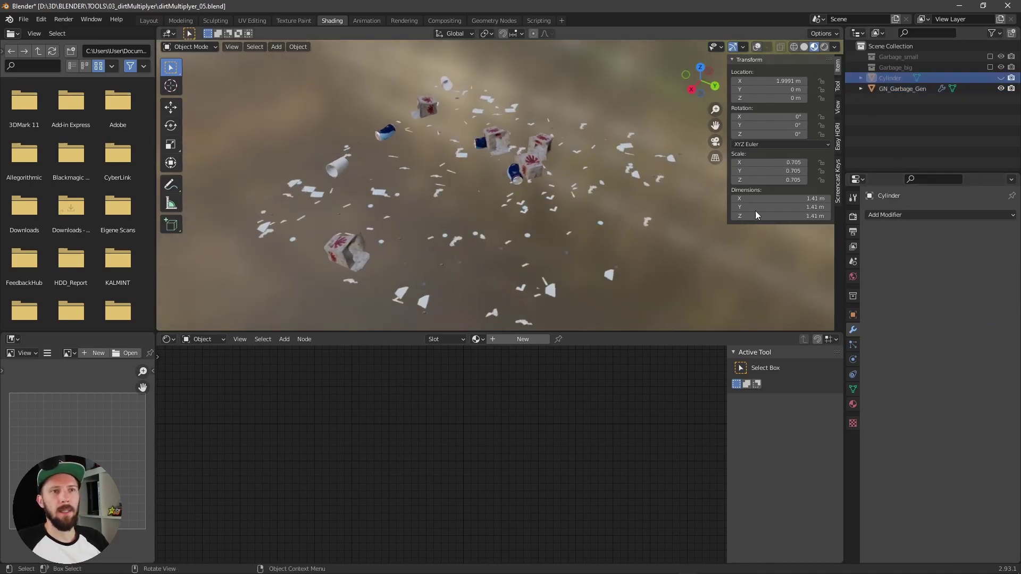
pyautogui.press('x')
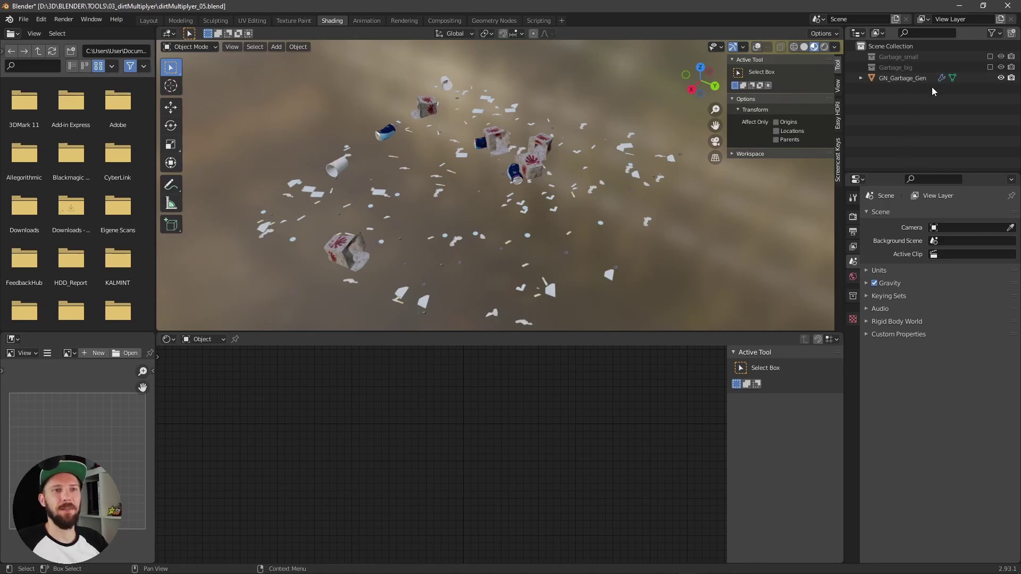
# Inspect the Garbage_small and Garbage_big collections, keeping sodaCan_A and leaving both excluded
pyautogui.click(989, 67)
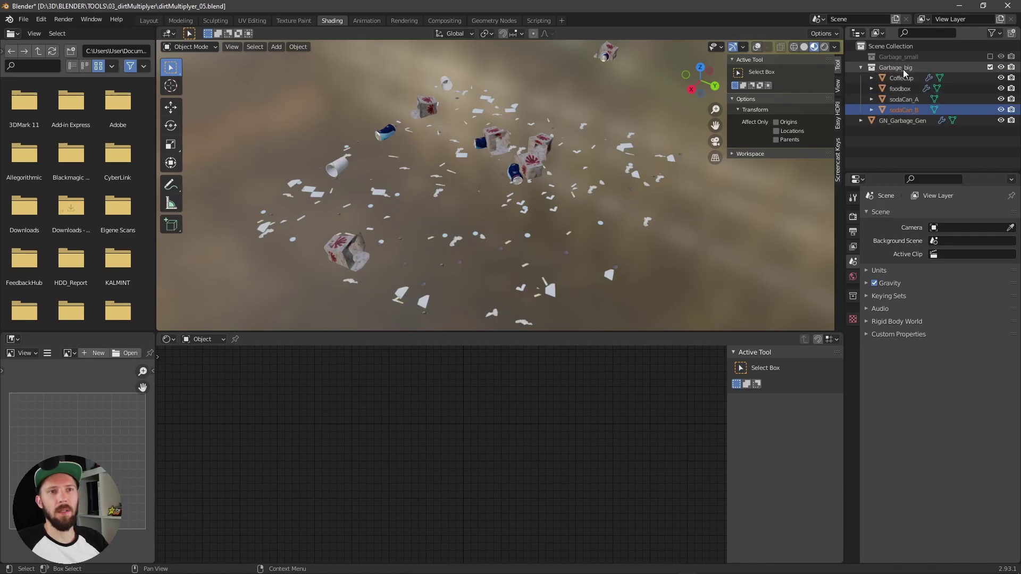
pyautogui.click(989, 57)
pyautogui.click(910, 58)
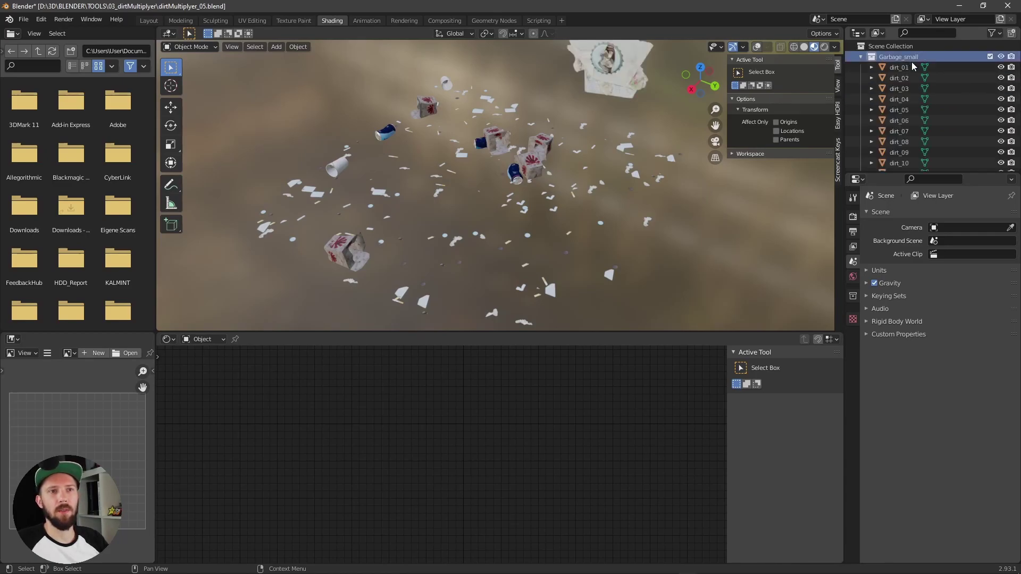
pyautogui.moveTo(679, 163); pyautogui.dragTo(819, 138, button='middle')
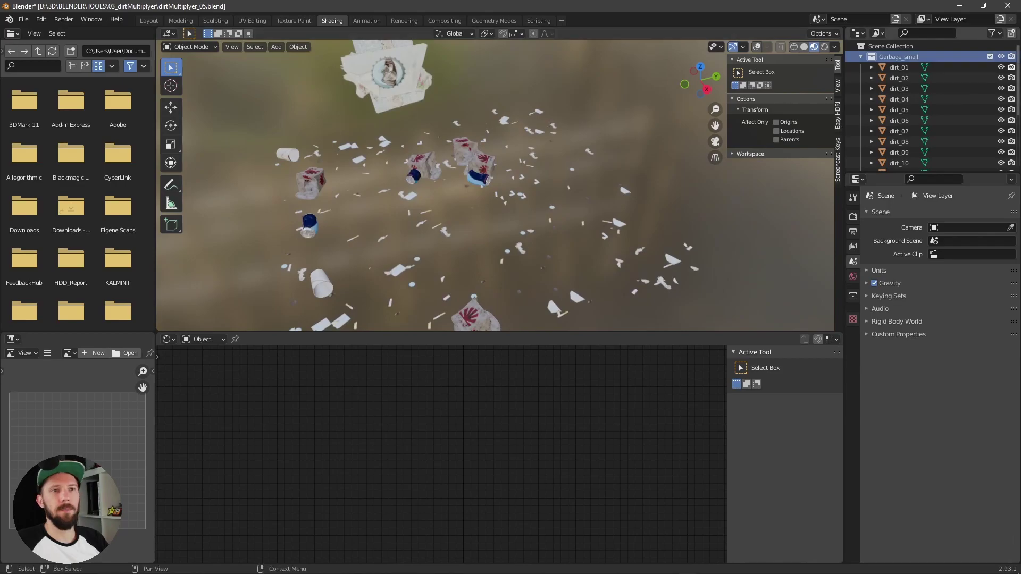
pyautogui.click(990, 57)
pyautogui.click(990, 58)
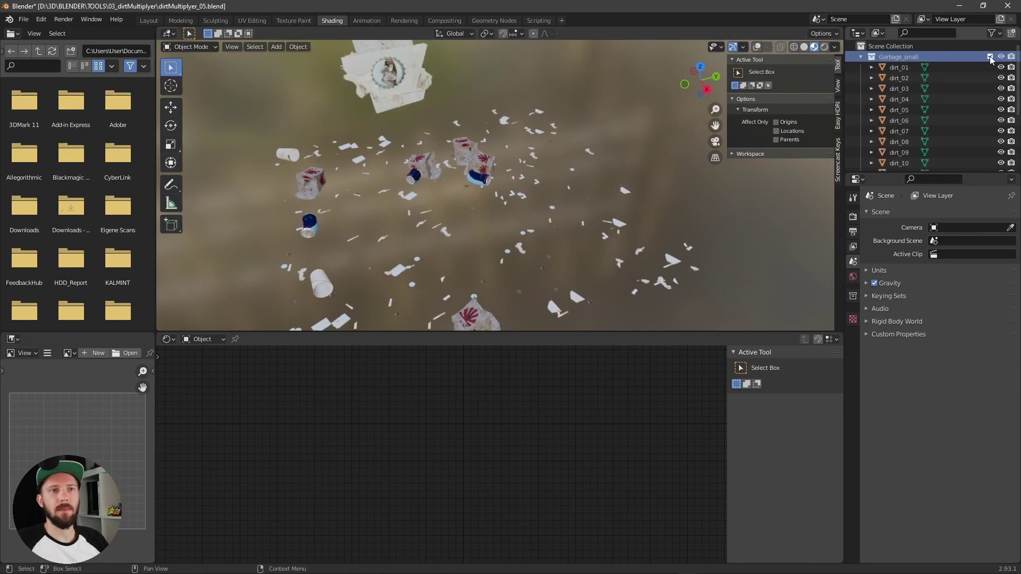
pyautogui.click(990, 57)
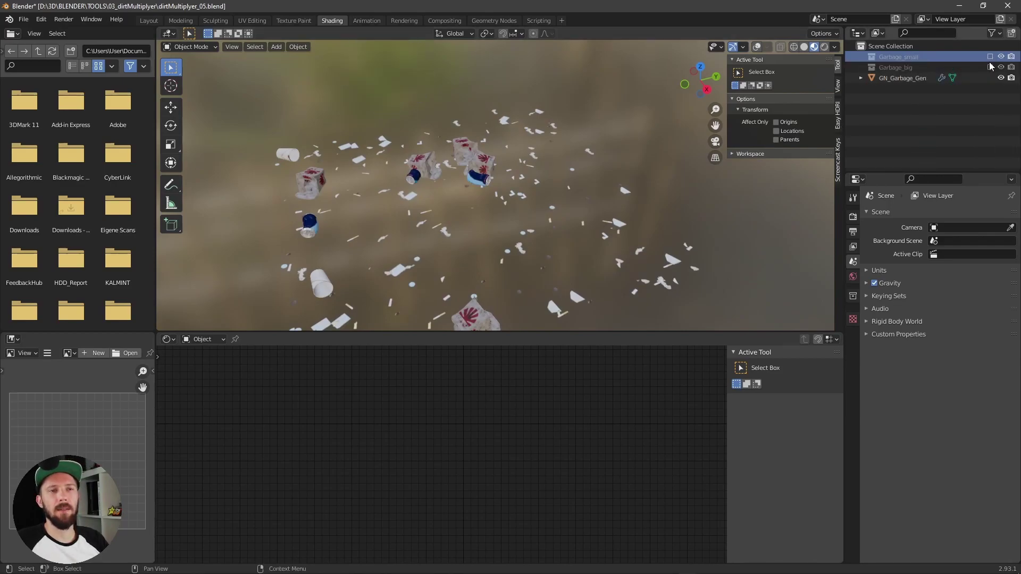
pyautogui.click(990, 68)
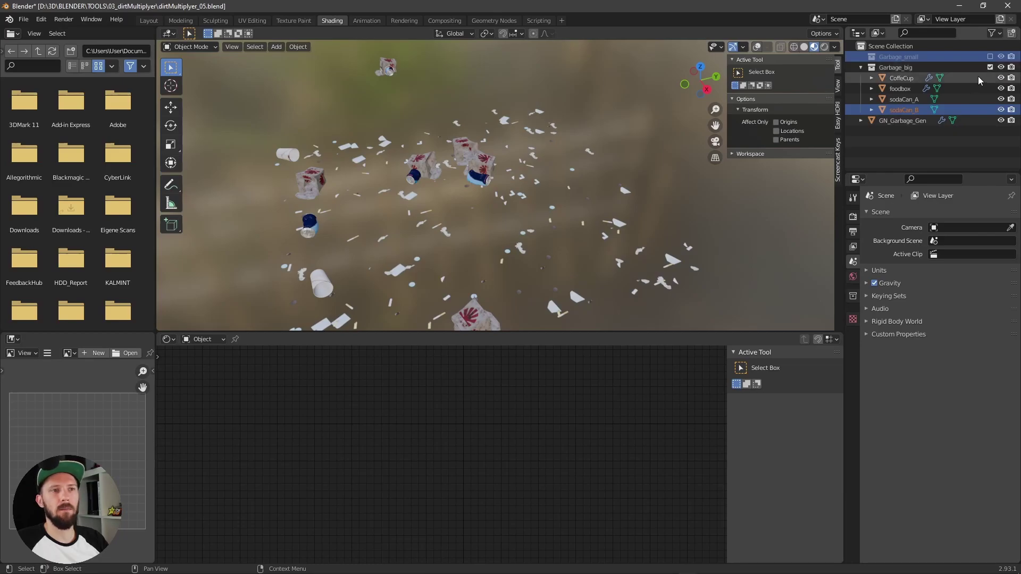
pyautogui.click(901, 99)
pyautogui.press('x')
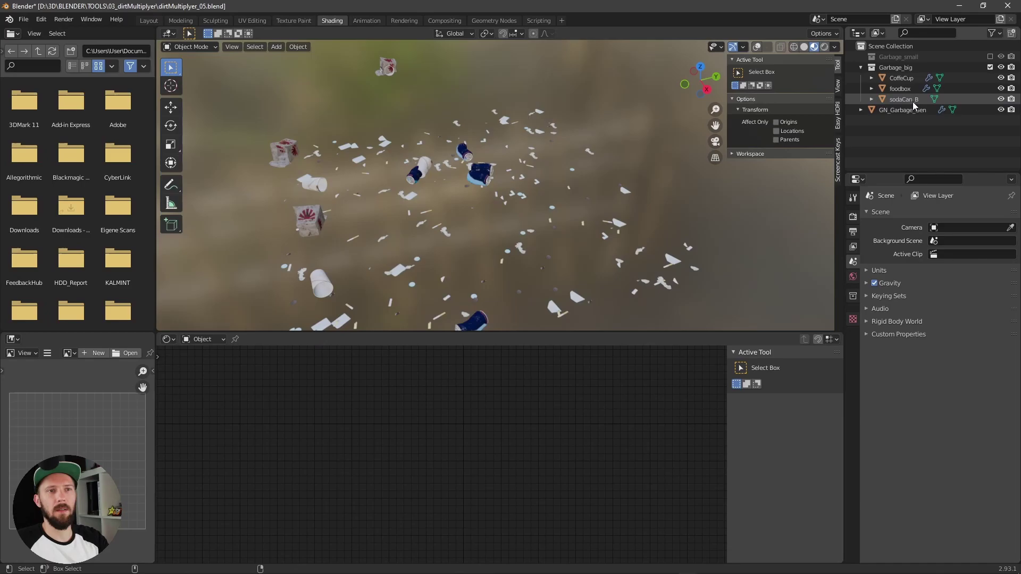
pyautogui.hotkey('ctrl', 'z')
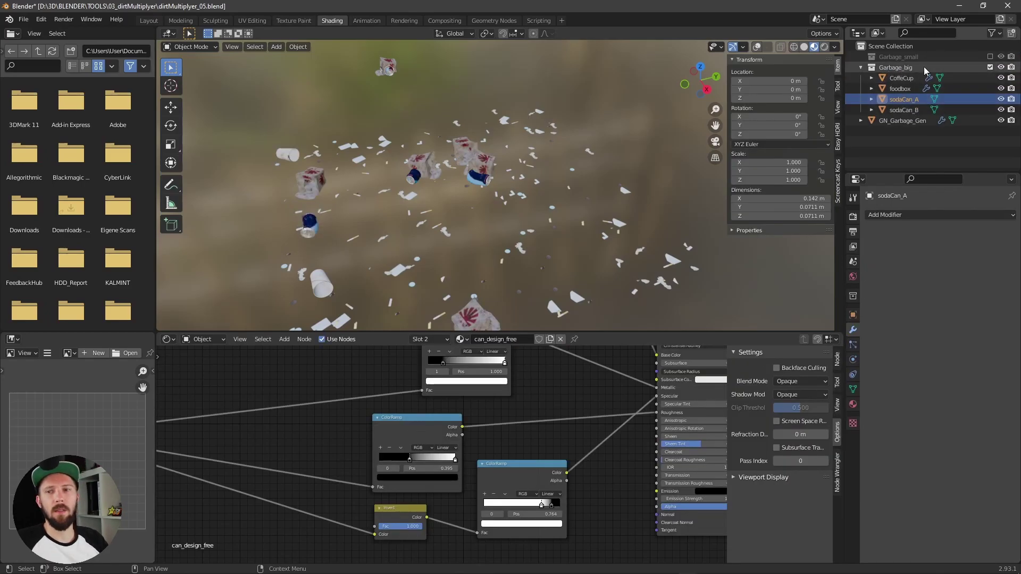
pyautogui.click(990, 67)
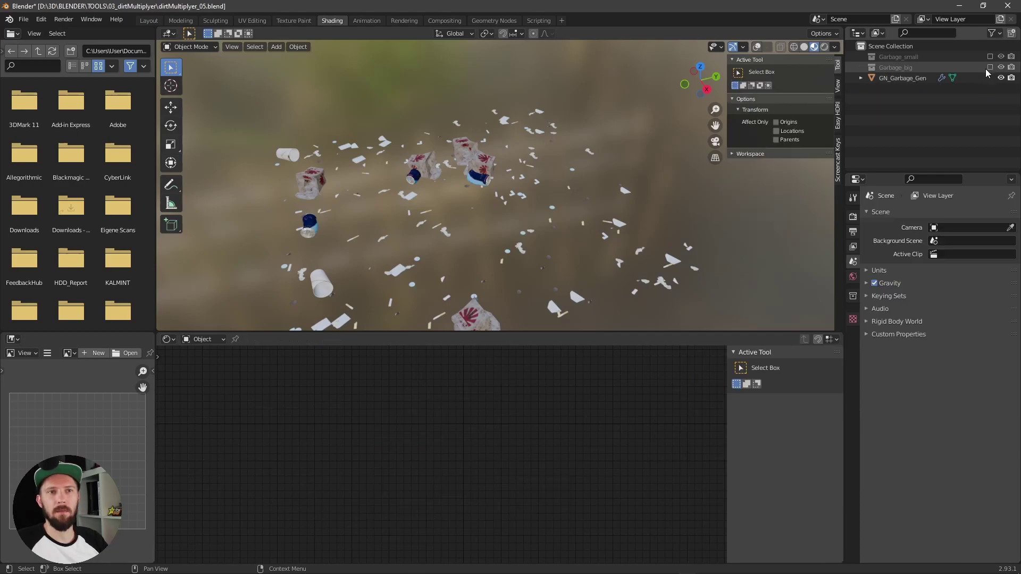
# Copy GN_Garbage_Gen with Ctrl+C and view the street scene toward the trash cans
pyautogui.click(899, 80)
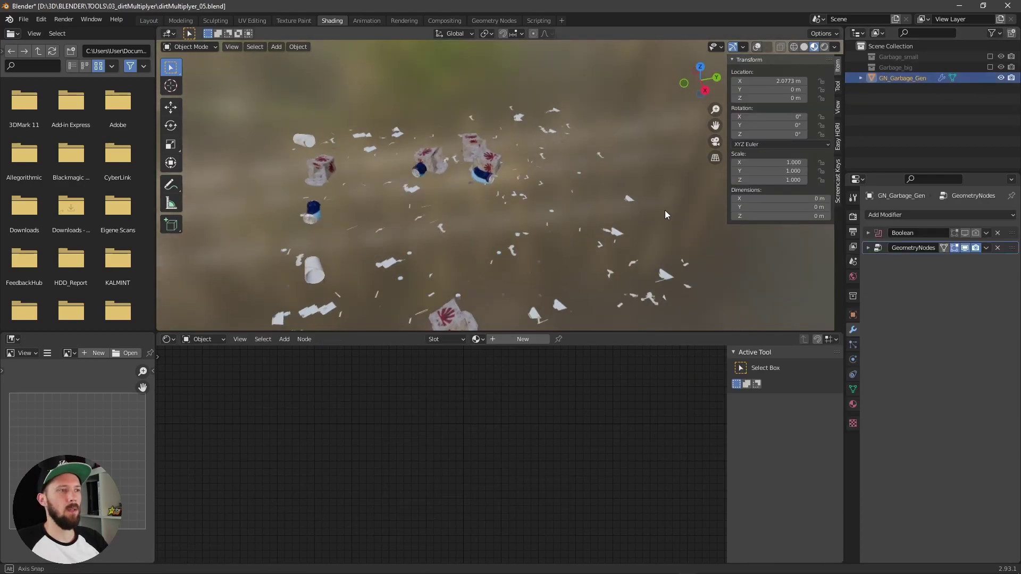
pyautogui.hotkey('ctrl', 'c')
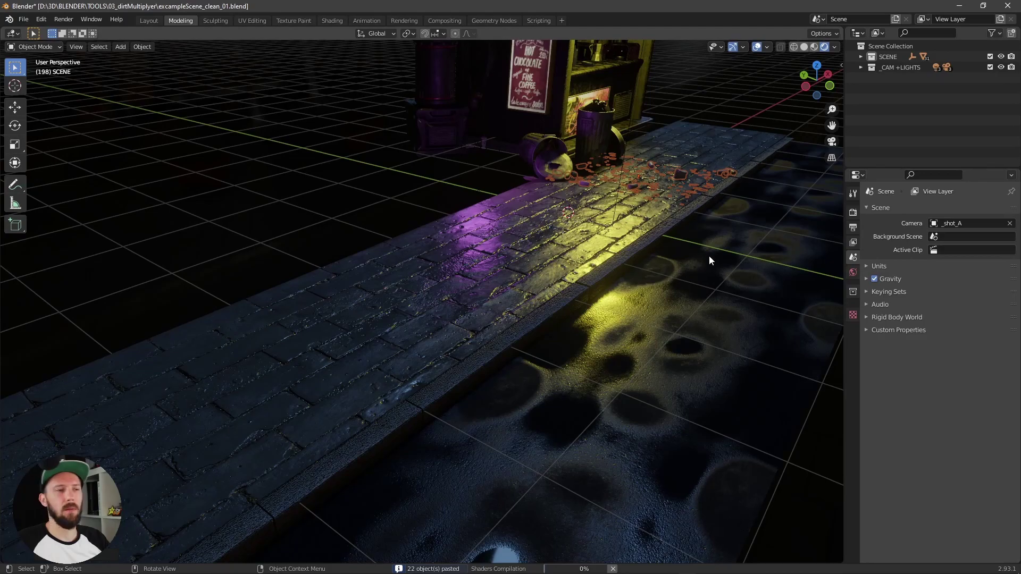
pyautogui.moveTo(709, 256)
pyautogui.mouseDown(button='middle')
pyautogui.moveTo(677, 268)
pyautogui.moveTo(699, 265)
pyautogui.mouseUp(button='middle')
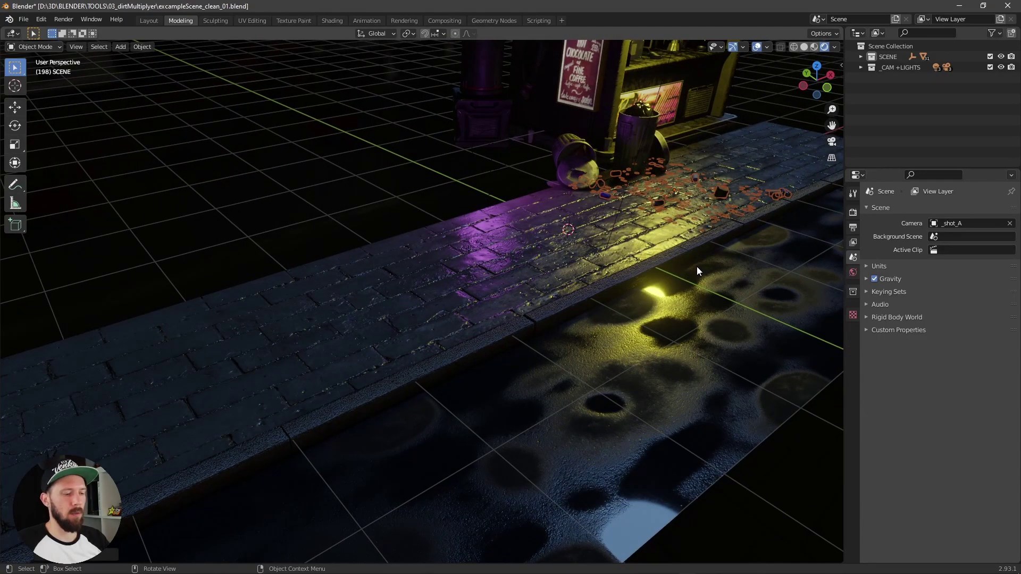
# Move the pasted GN_Garbage_Gen out of the SCENE collection in the outliner
pyautogui.moveTo(716, 258); pyautogui.dragTo(598, 279, button='middle')
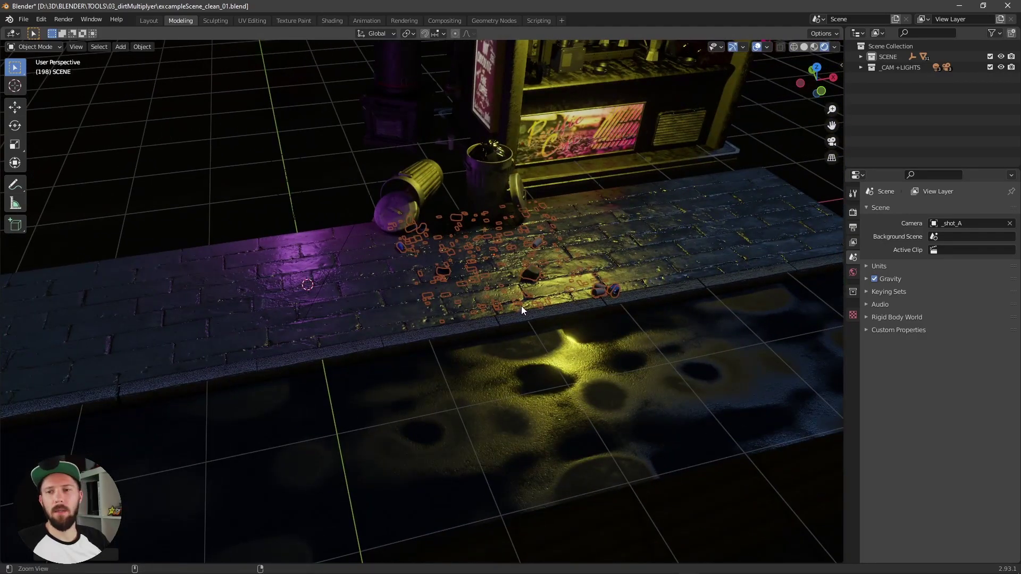
pyautogui.scroll(5, 537, 298)
pyautogui.click(861, 56)
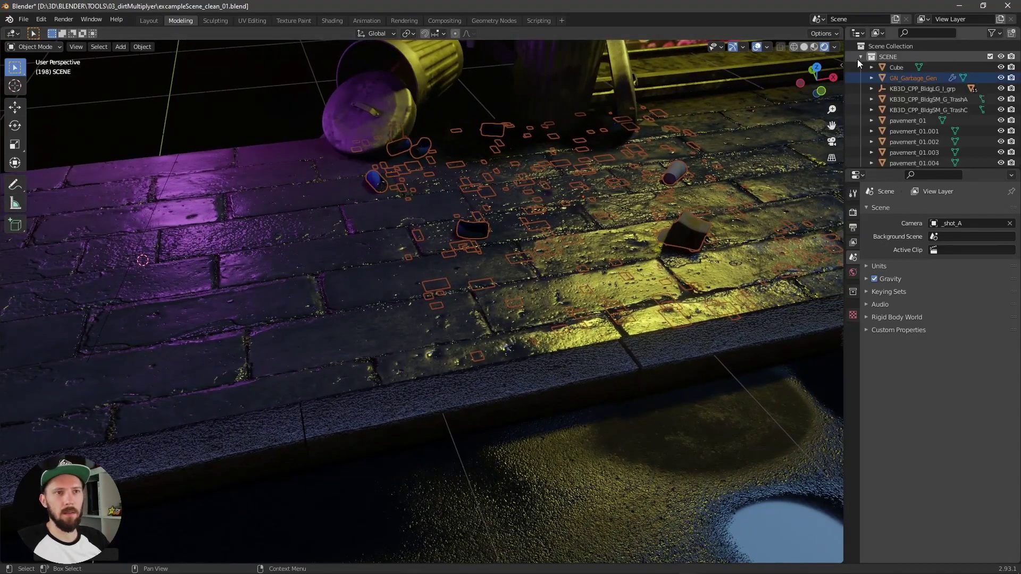
pyautogui.moveTo(916, 169); pyautogui.dragTo(919, 379)
pyautogui.moveTo(900, 79); pyautogui.dragTo(924, 311)
pyautogui.click(861, 56)
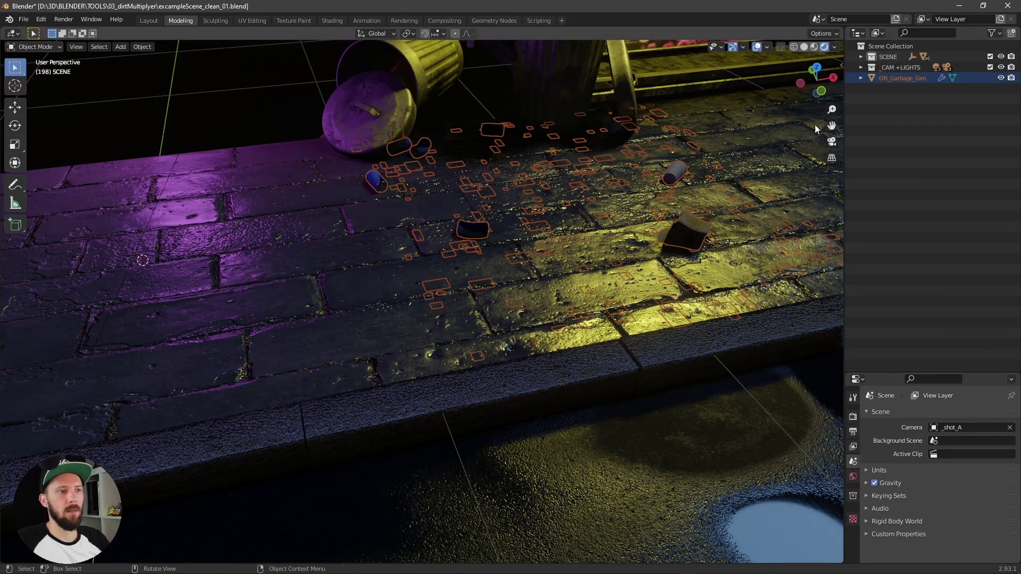
# Move GN_Garbage_Gen vertically along Z toward the pavement surface
pyautogui.keyDown('shift'); pyautogui.moveTo(815, 124); pyautogui.dragTo(700, 248, button='middle'); pyautogui.keyUp('shift')
pyautogui.click(755, 47)
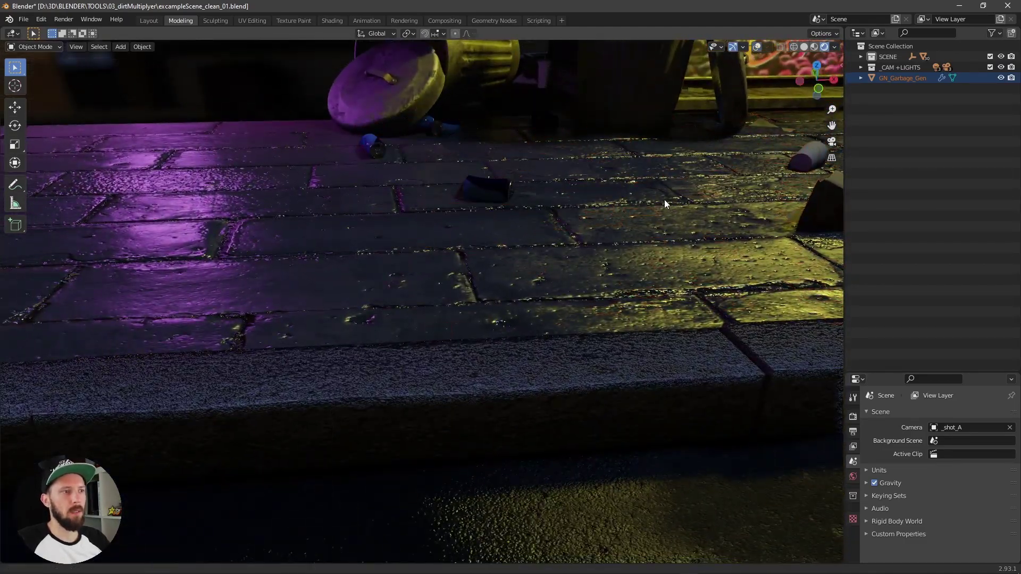
pyautogui.keyDown('shift'); pyautogui.moveTo(665, 199); pyautogui.dragTo(624, 240, button='middle'); pyautogui.keyUp('shift')
pyautogui.click(901, 79)
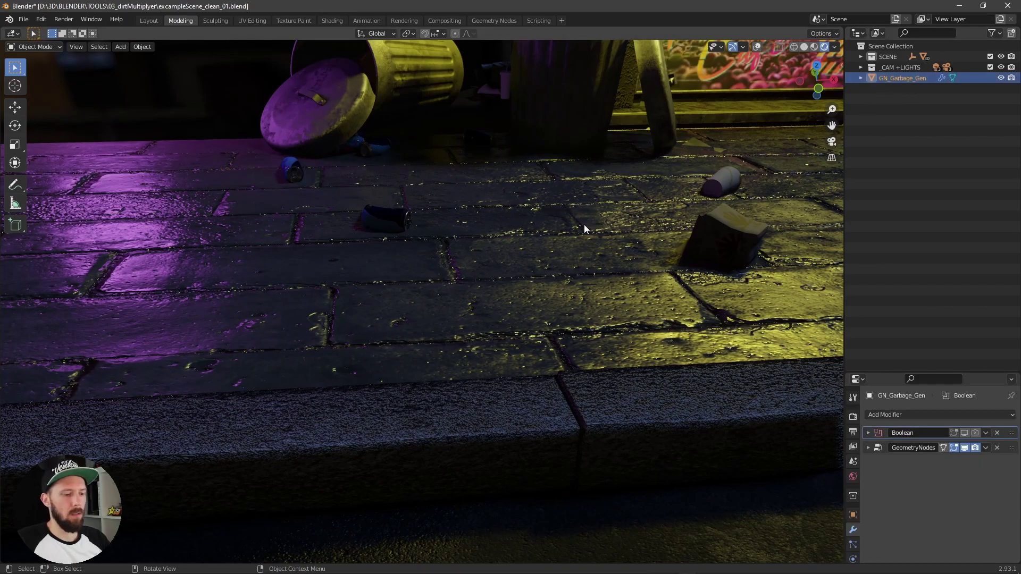
pyautogui.press('g')
pyautogui.press('z')
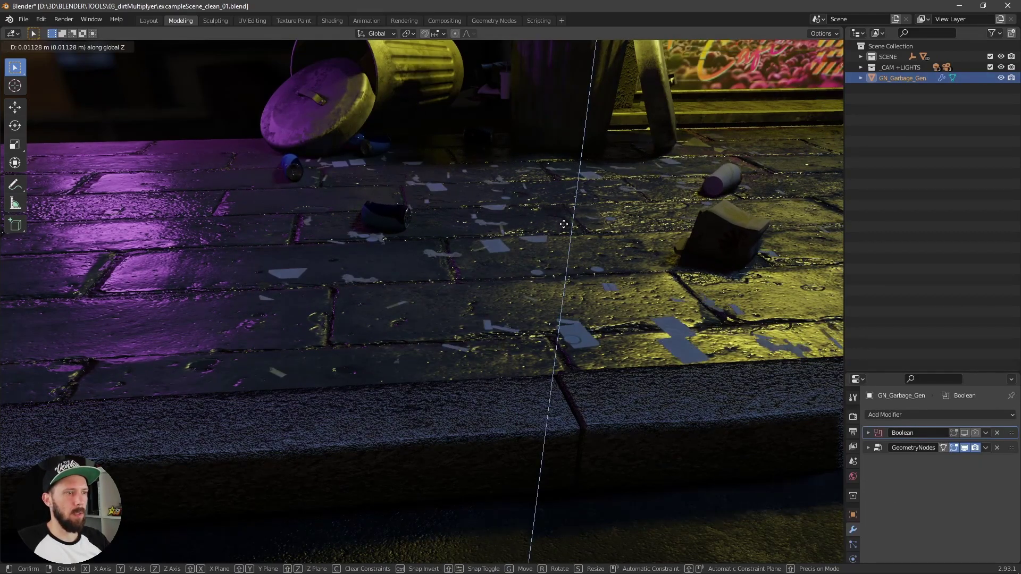
pyautogui.click(563, 224)
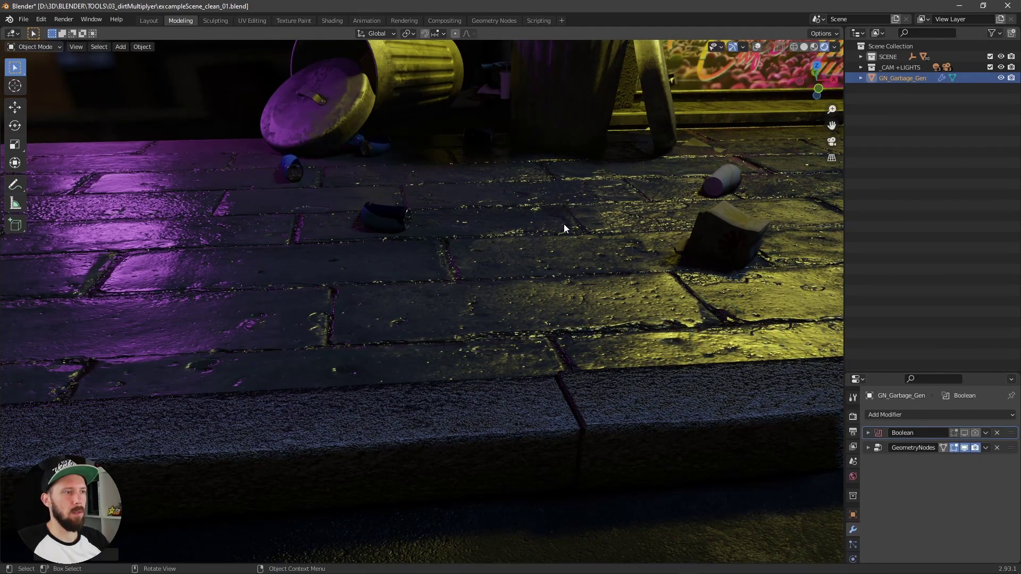
# Fine-tune the generator's Z height until the flat paper litter shows on the stones
pyautogui.press('g')
pyautogui.press('z')
pyautogui.click(563, 222)
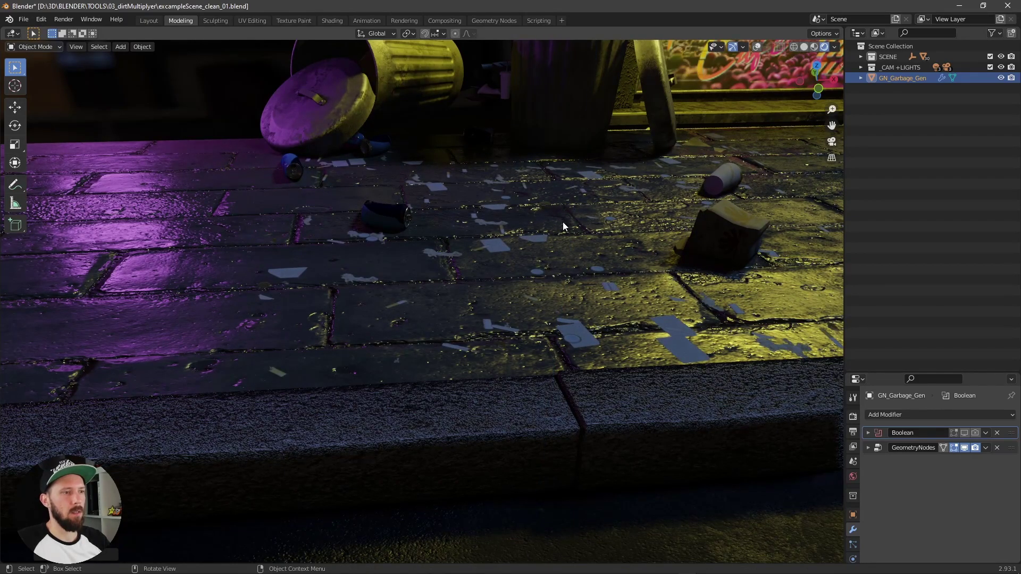
pyautogui.press('g')
pyautogui.press('z')
pyautogui.click(561, 221)
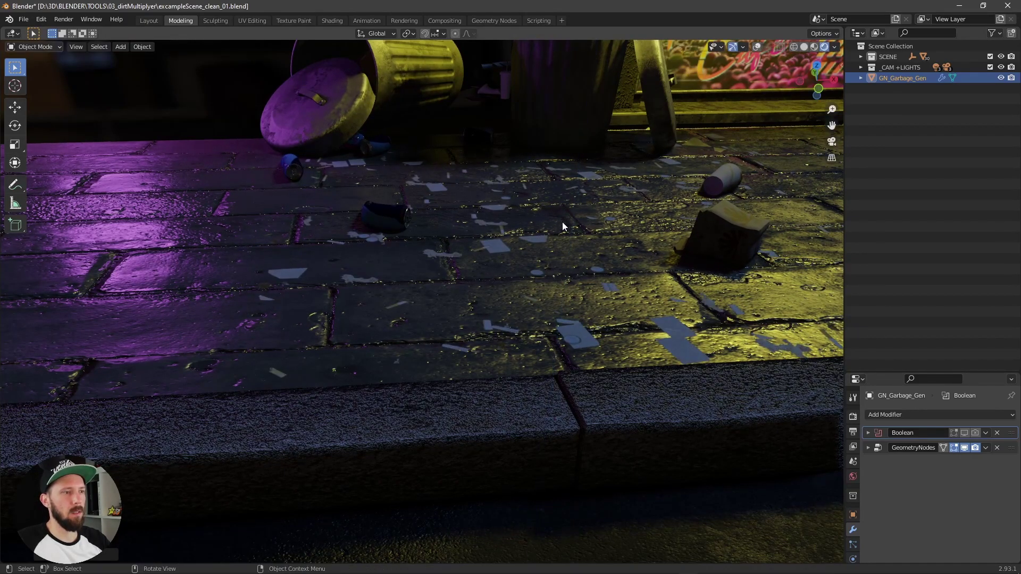
pyautogui.moveTo(589, 232); pyautogui.dragTo(553, 350, button='middle')
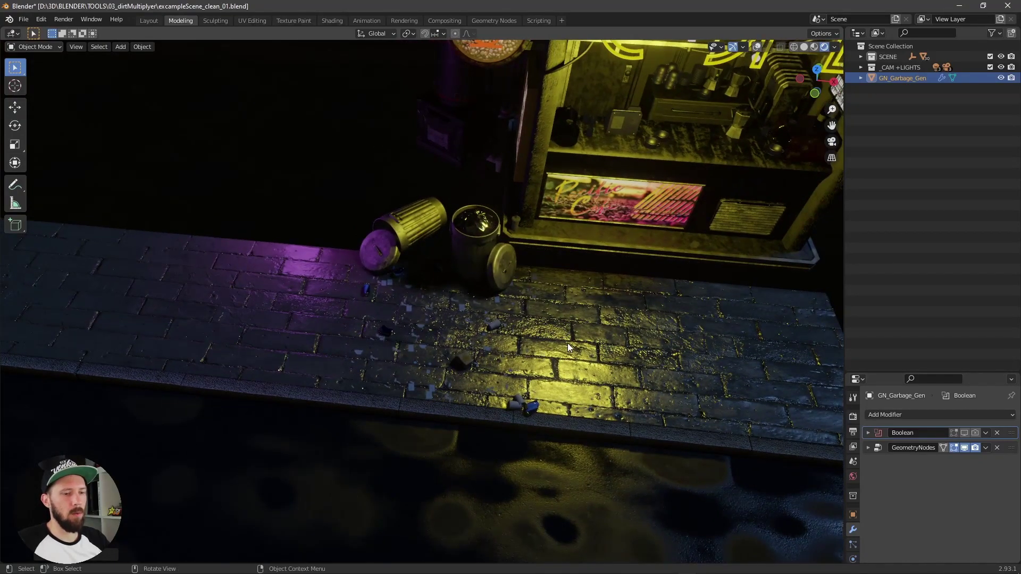
# In top view, stretch the generator plane's left edge along X down the sidewalk
pyautogui.press('KP_7')
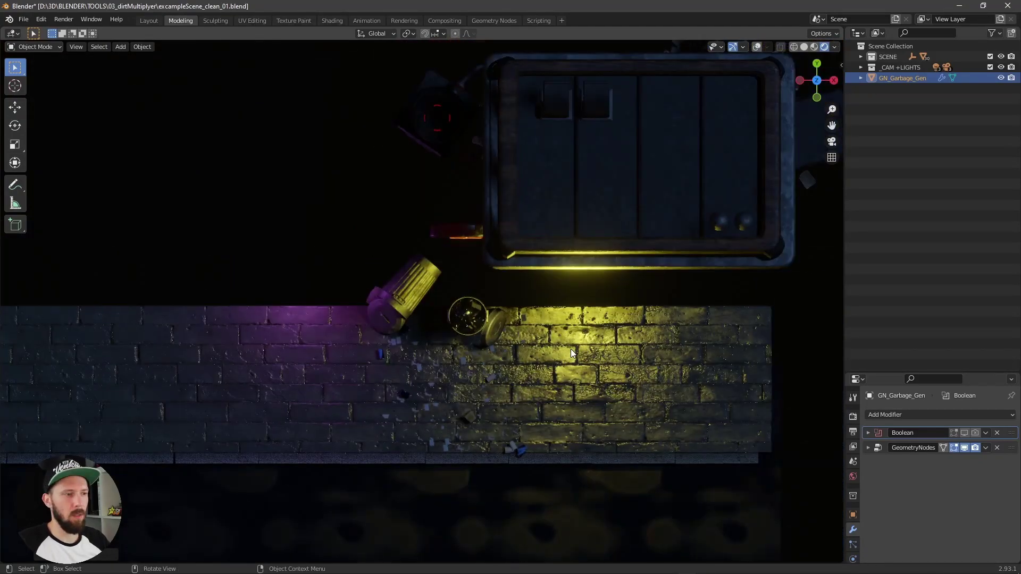
pyautogui.keyDown('shift'); pyautogui.moveTo(588, 324); pyautogui.dragTo(719, 265, button='middle'); pyautogui.keyUp('shift')
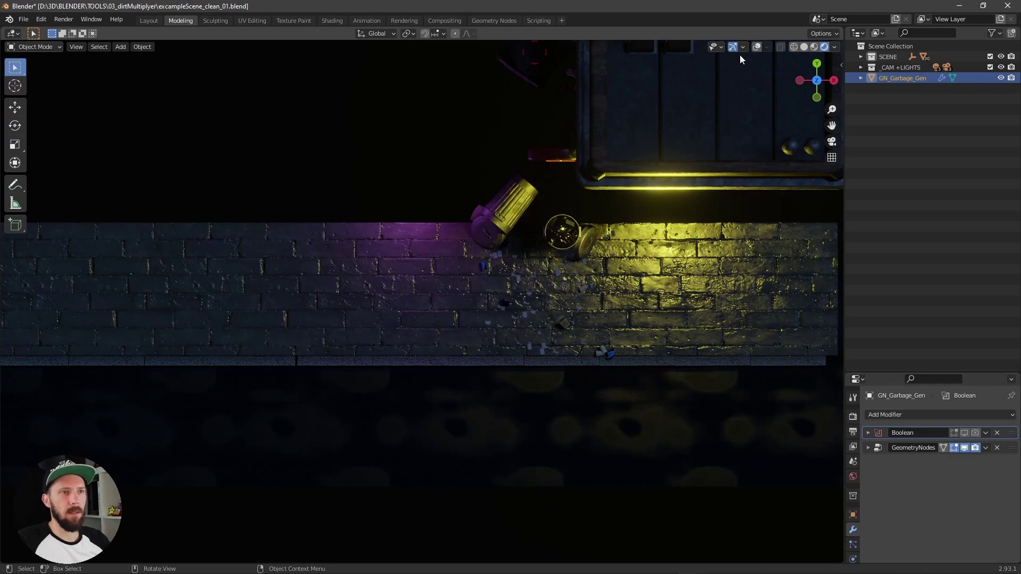
pyautogui.click(758, 47)
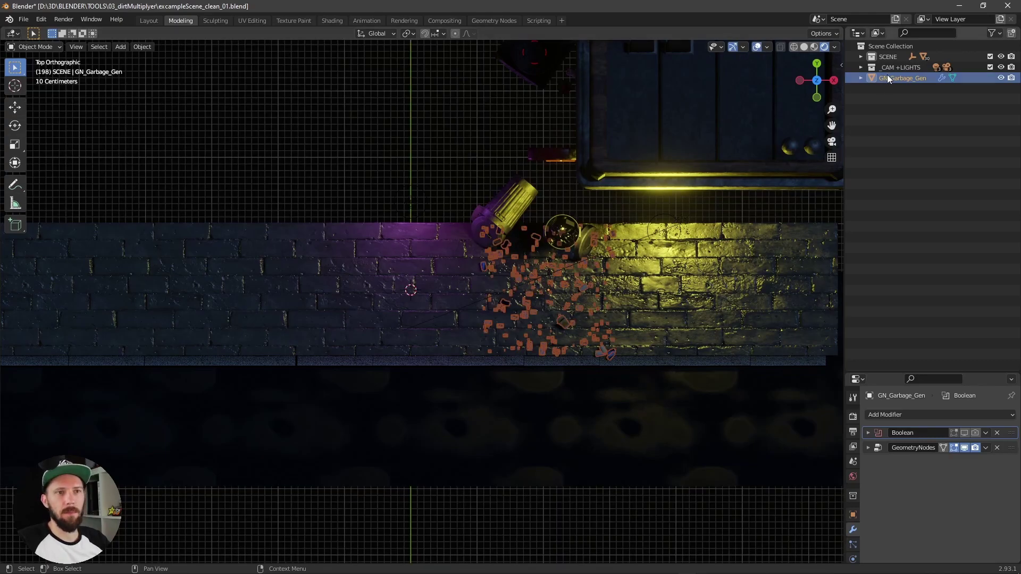
pyautogui.click(903, 86)
pyautogui.click(901, 78)
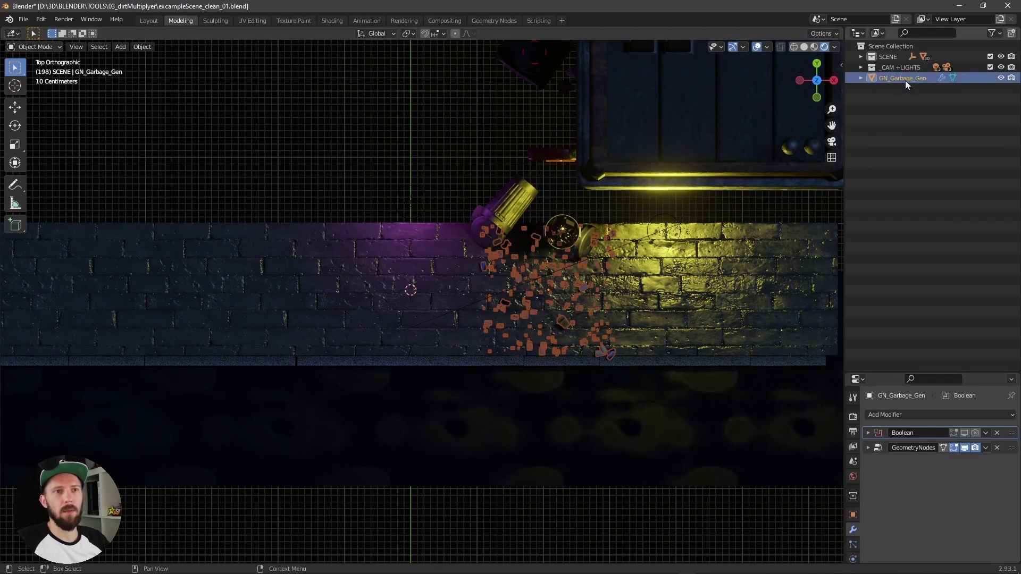
pyautogui.press('Tab')
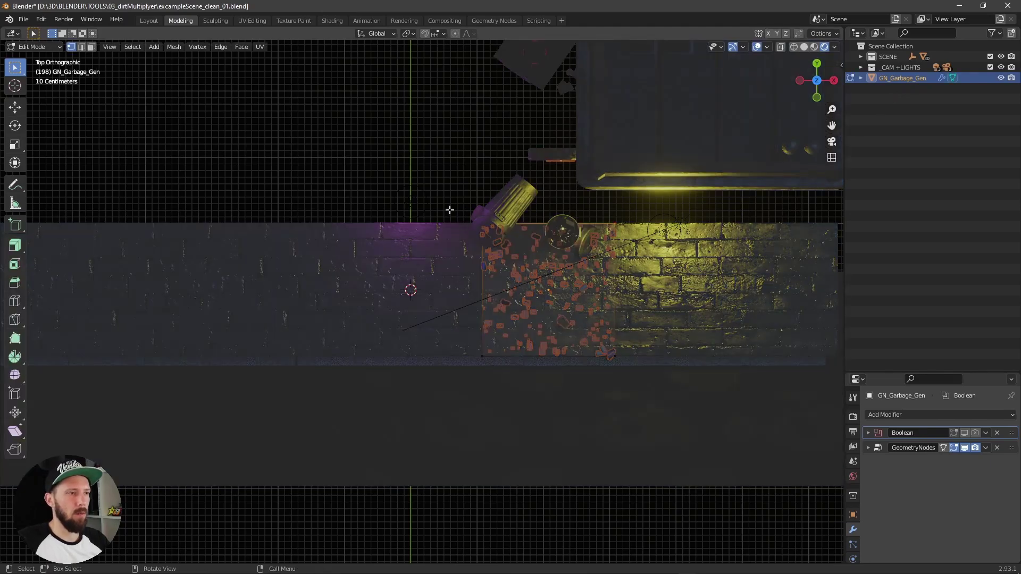
pyautogui.scroll(-1, 530, 382)
pyautogui.keyDown('shift'); pyautogui.moveTo(490, 406); pyautogui.dragTo(592, 374, button='middle'); pyautogui.keyUp('shift')
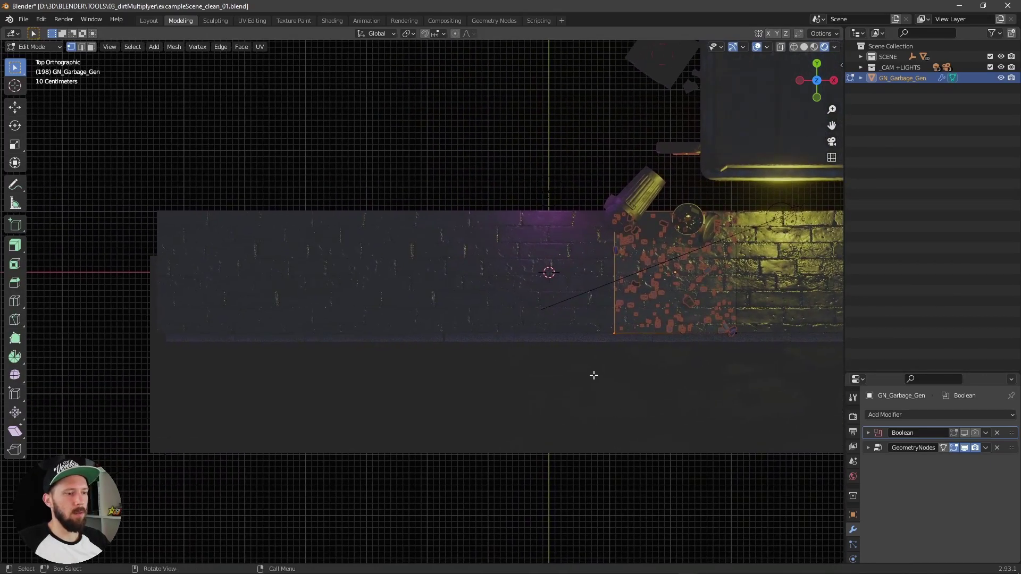
pyautogui.press('g')
pyautogui.press('y')
pyautogui.press('x')
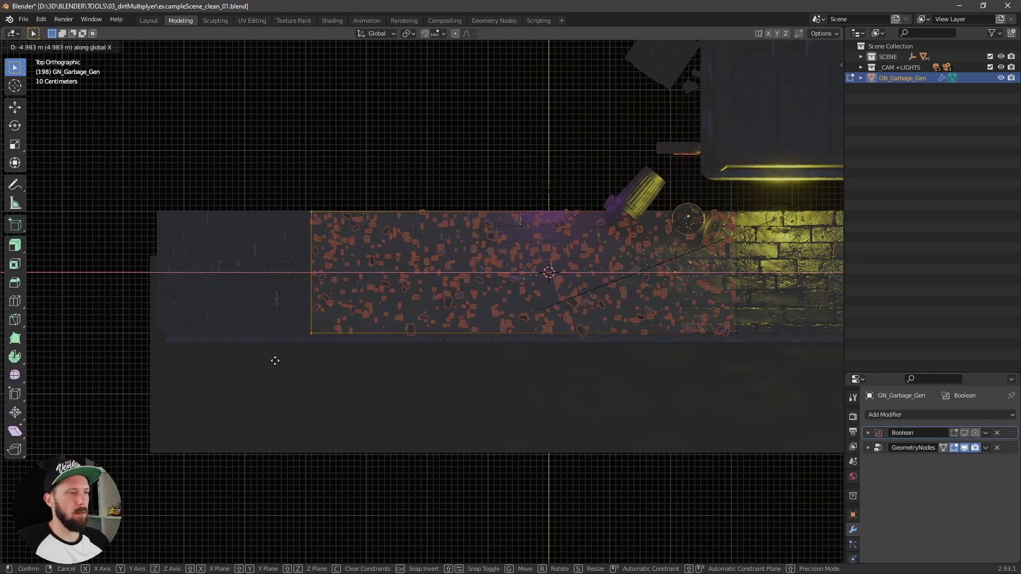
pyautogui.click(168, 357)
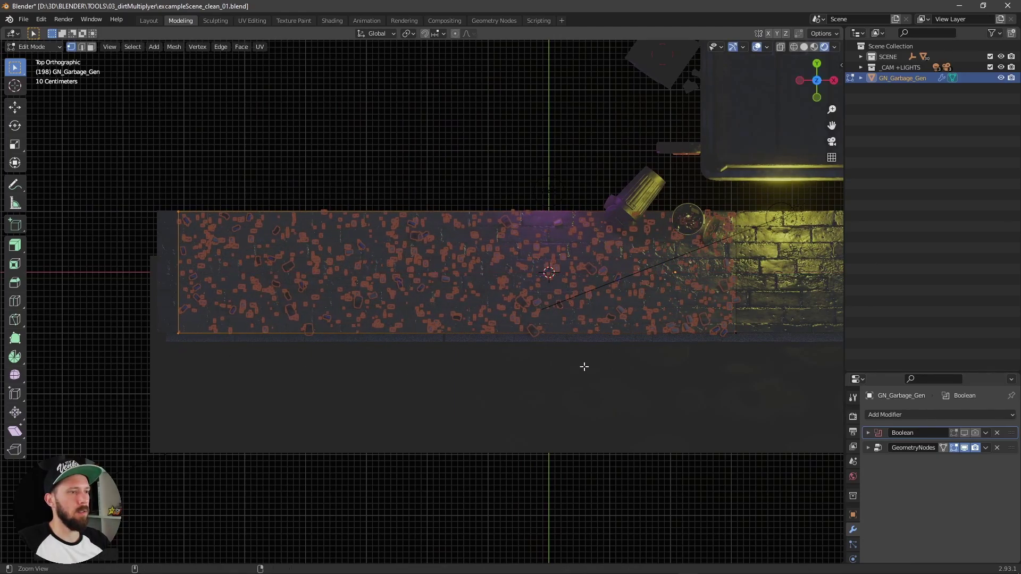
# Stretch the plane's right edge along X to the pavement's end and leave Edit Mode
pyautogui.scroll(-1, 622, 370)
pyautogui.keyDown('shift'); pyautogui.moveTo(622, 369); pyautogui.dragTo(476, 367, button='middle'); pyautogui.keyUp('shift')
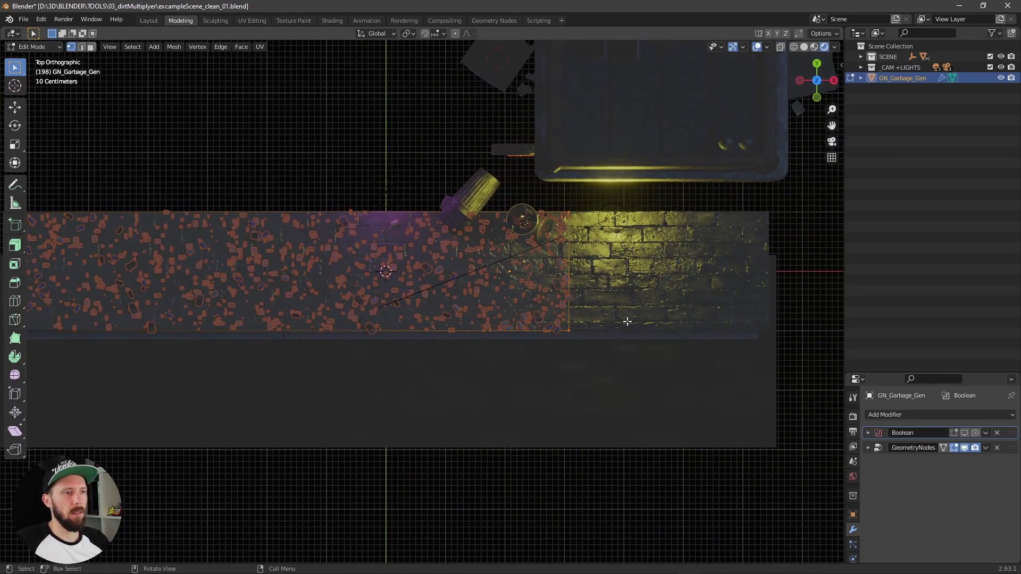
pyautogui.press('g')
pyautogui.press('x')
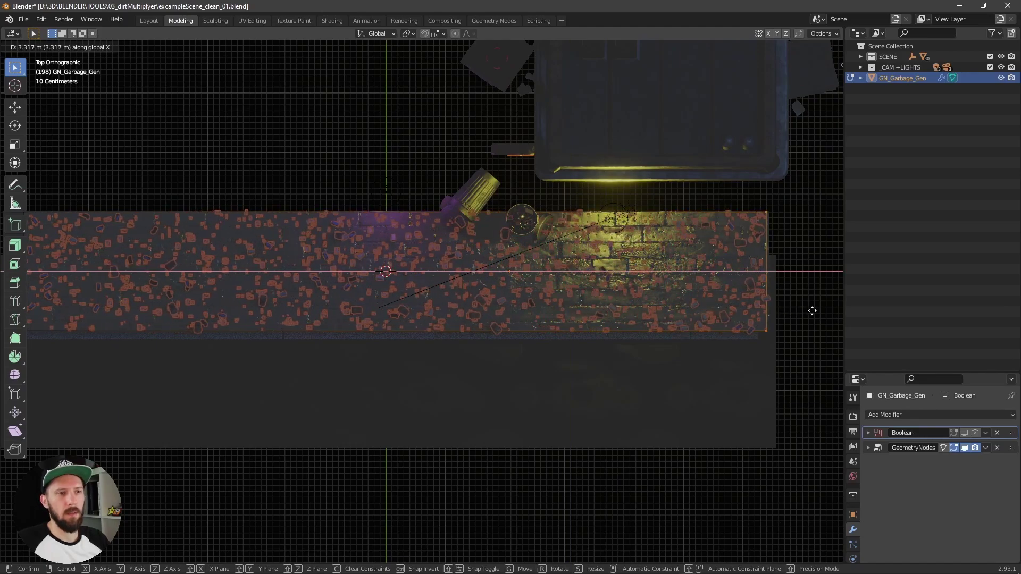
pyautogui.click(809, 312)
pyautogui.press('Tab')
# Orbit to a perspective view of the pavement and expand the generator's parameters
pyautogui.moveTo(675, 348); pyautogui.dragTo(747, 47, button='middle')
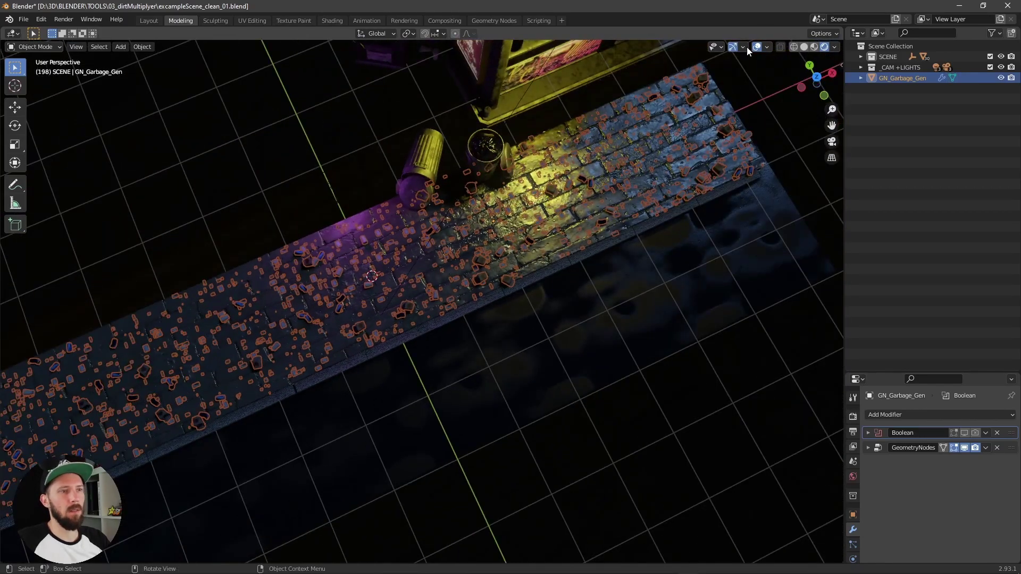
pyautogui.click(759, 47)
pyautogui.moveTo(623, 291); pyautogui.dragTo(637, 247, button='middle')
pyautogui.moveTo(639, 286); pyautogui.dragTo(591, 286, button='middle')
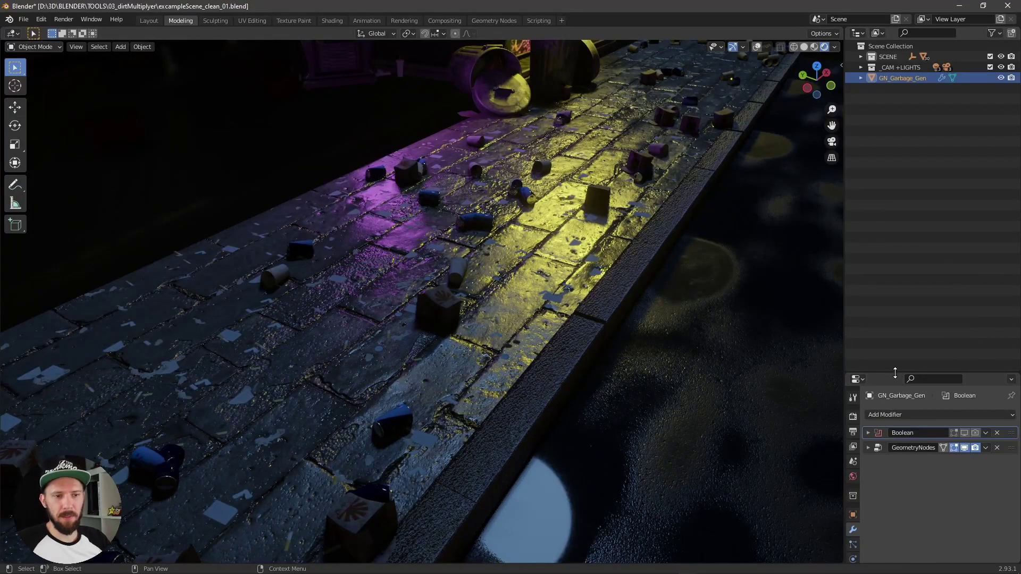
pyautogui.moveTo(897, 372); pyautogui.dragTo(897, 155)
pyautogui.click(868, 231)
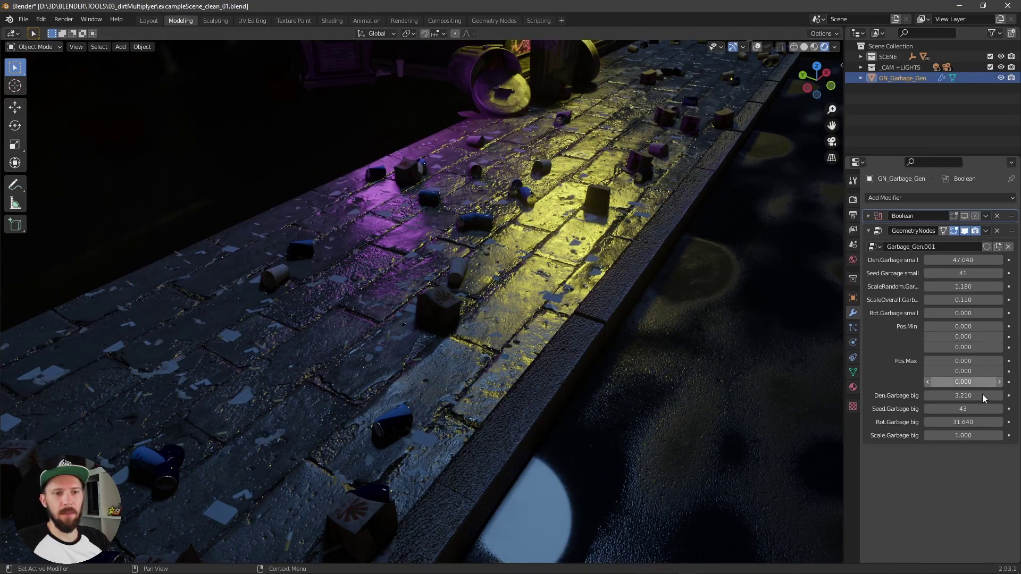
# Enter Den.Garbage big 1 and Den.Garbage small 20 in the modifier
pyautogui.click(963, 396)
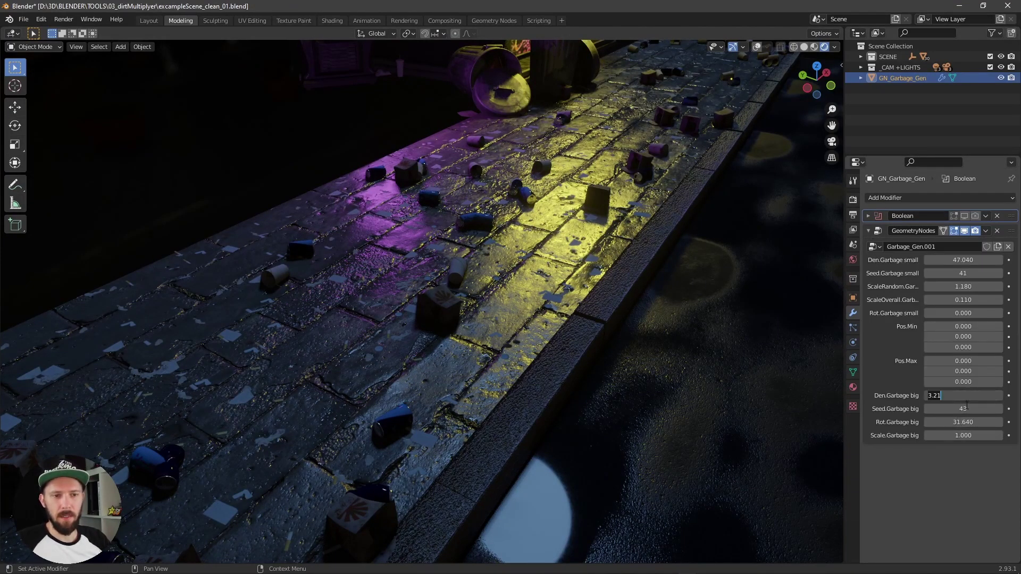
pyautogui.write('1')
pyautogui.press('Return')
pyautogui.moveTo(686, 335); pyautogui.dragTo(606, 281, button='middle')
pyautogui.click(976, 260)
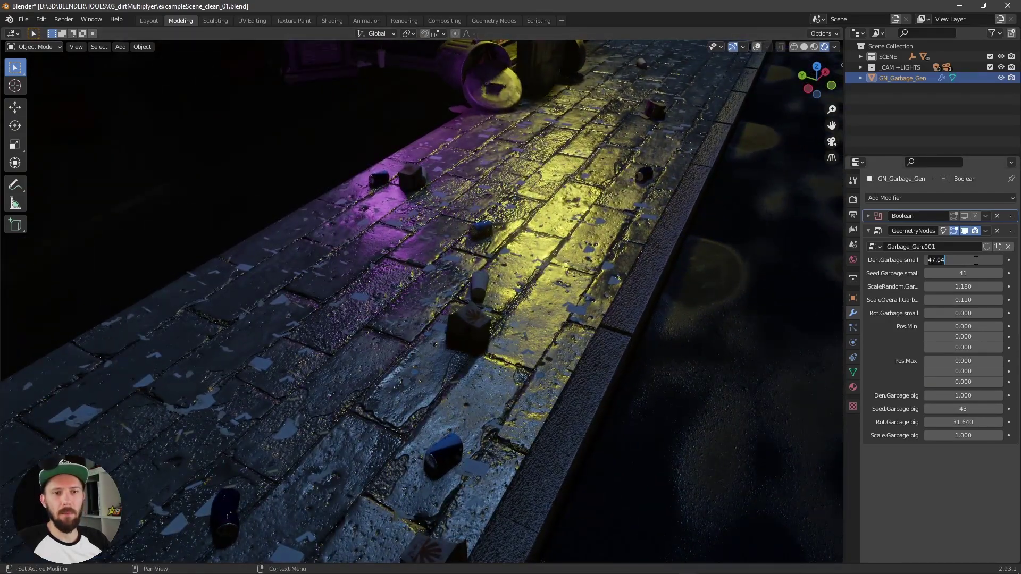
pyautogui.write('20')
pyautogui.press('Return')
pyautogui.keyDown('shift'); pyautogui.moveTo(601, 287); pyautogui.dragTo(568, 337, button='middle'); pyautogui.keyUp('shift')
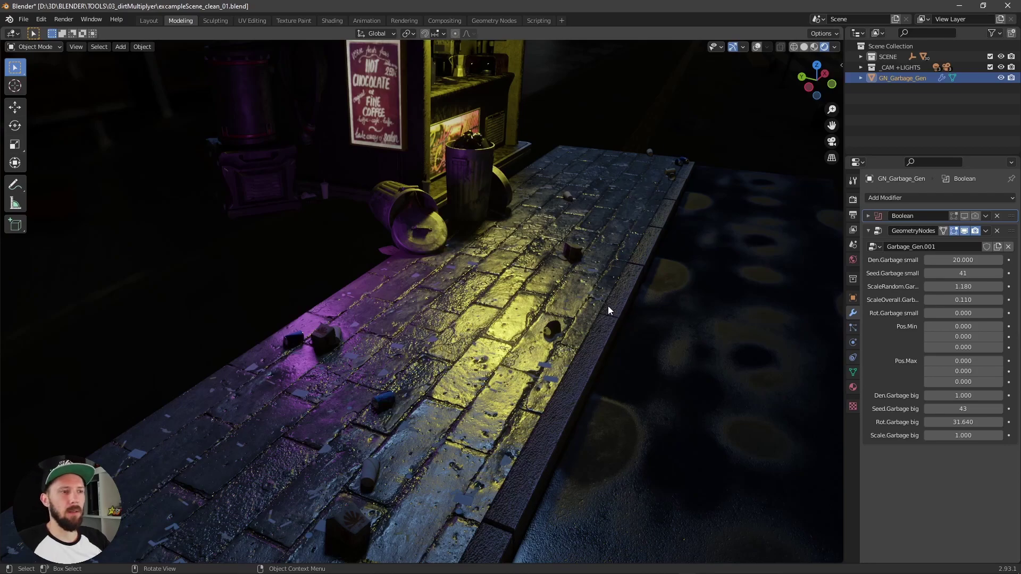
pyautogui.moveTo(641, 319)
pyautogui.mouseDown(button='middle')
pyautogui.moveTo(667, 321)
pyautogui.moveTo(641, 327)
pyautogui.mouseUp(button='middle')
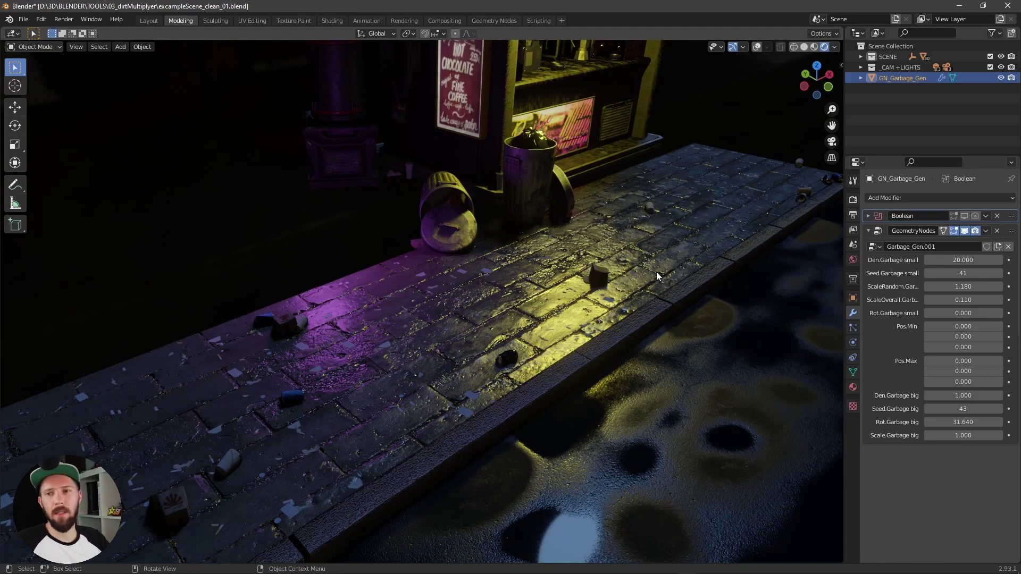
pyautogui.moveTo(656, 272); pyautogui.dragTo(650, 394, button='middle')
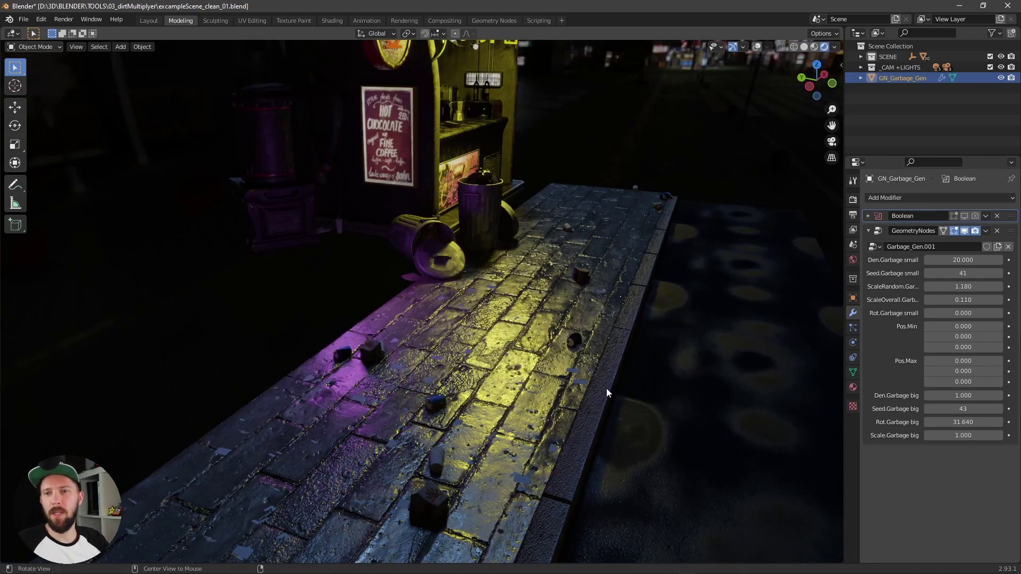
pyautogui.moveTo(604, 402)
pyautogui.mouseDown(button='middle')
pyautogui.moveTo(592, 399)
pyautogui.moveTo(601, 408)
pyautogui.mouseUp(button='middle')
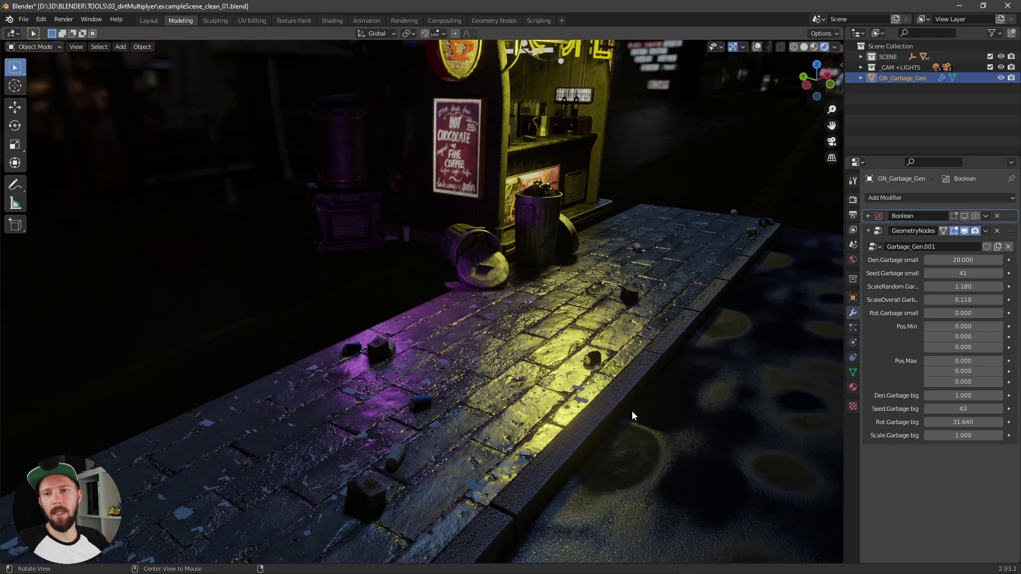
pyautogui.moveTo(632, 410); pyautogui.dragTo(633, 412, button='middle')
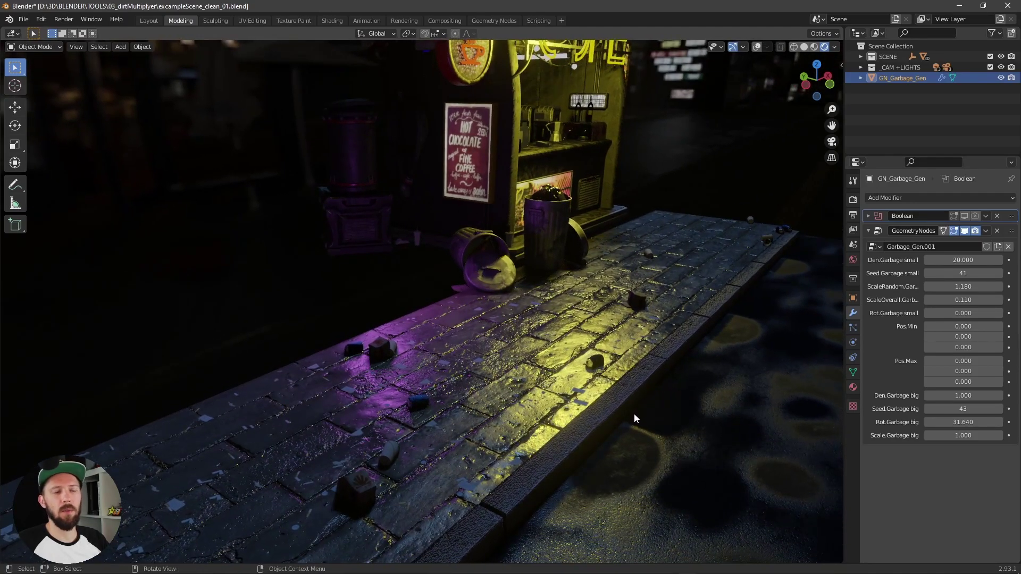